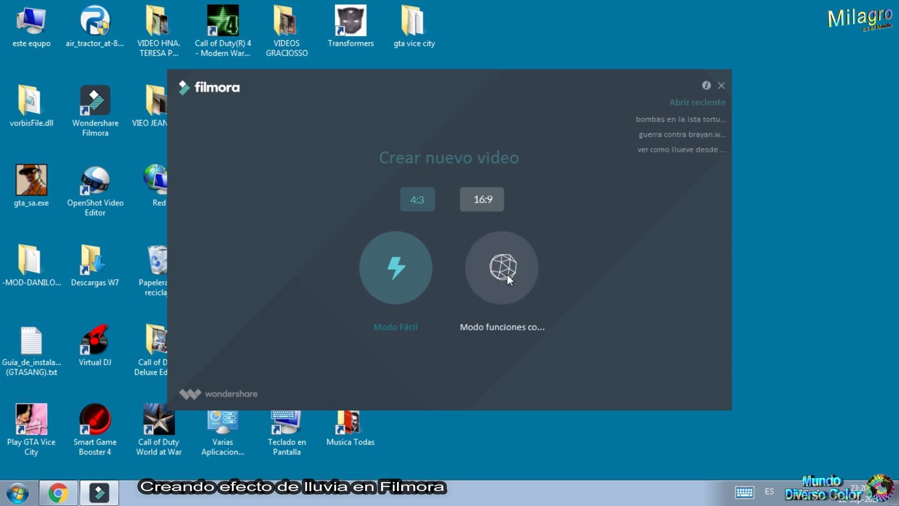
- Start a new 16:9 project in full-feature mode and remove the bosque-sombrio image from the media library
left_click(507, 274)
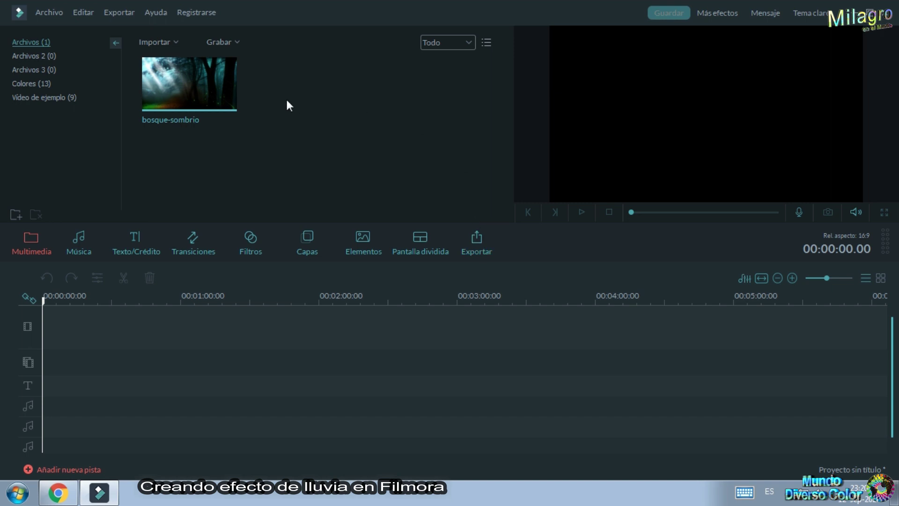
left_click(224, 97)
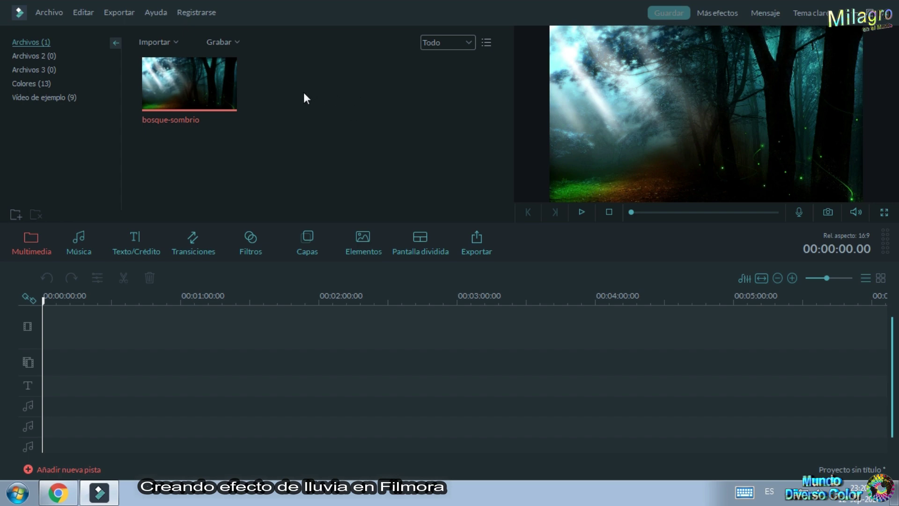
key("Delete")
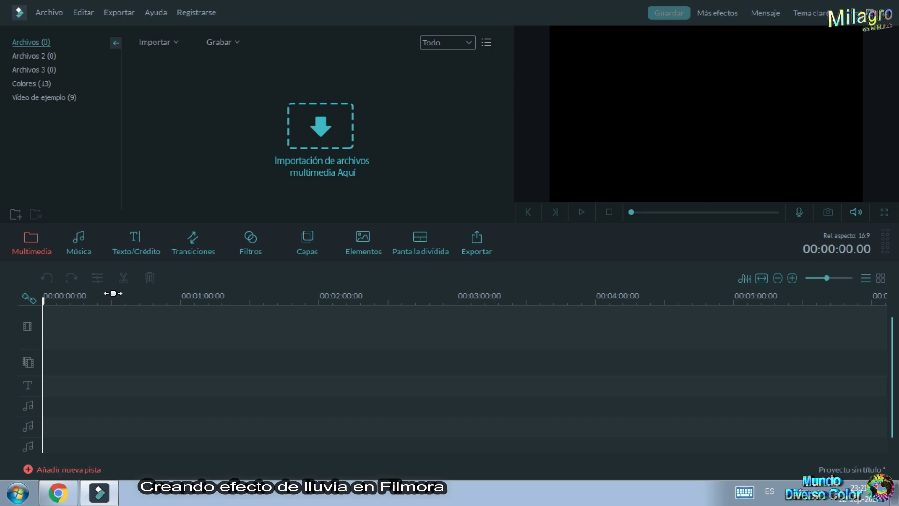
- Start importing media files and browse to the Fondos folder inside Datos para crear on drive D:
left_click(157, 42)
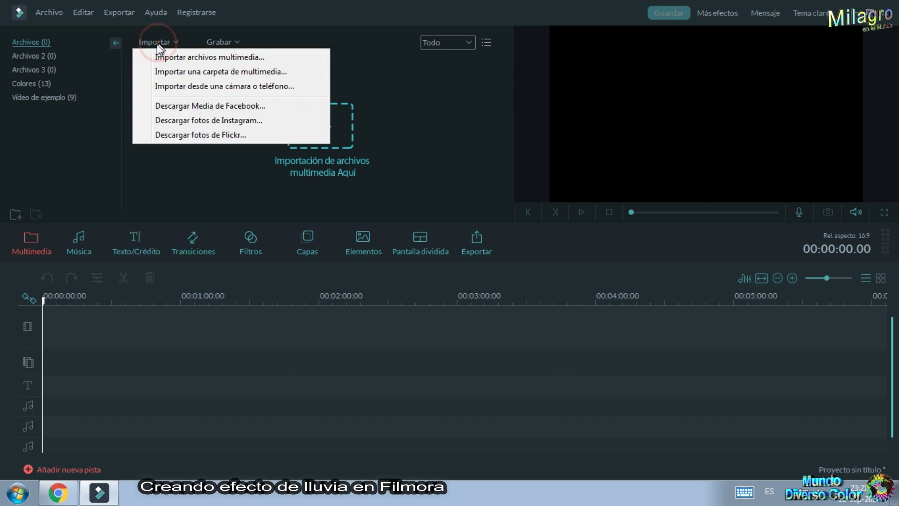
left_click(223, 59)
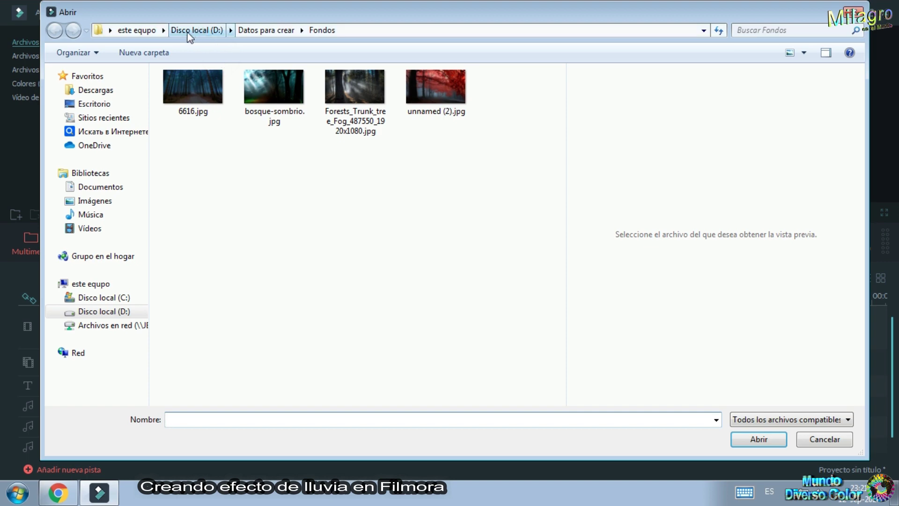
left_click(85, 284)
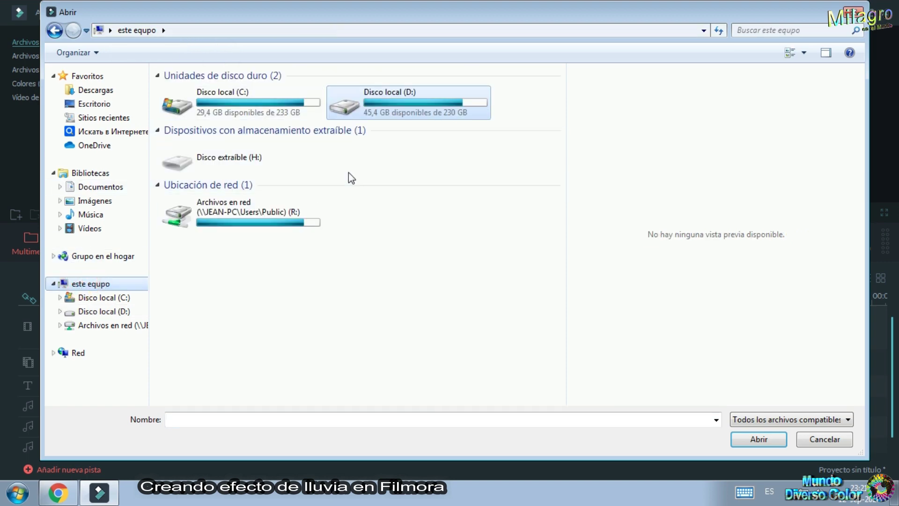
double_click(413, 111)
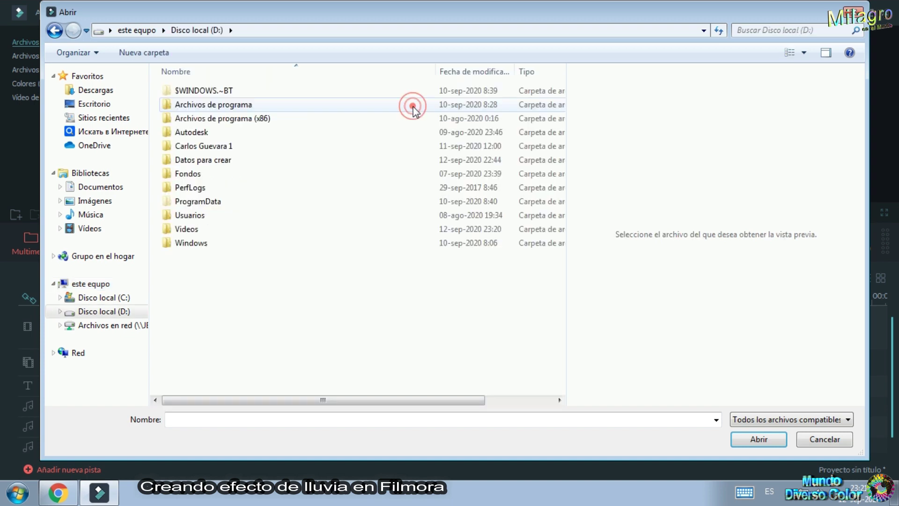
left_click(231, 162)
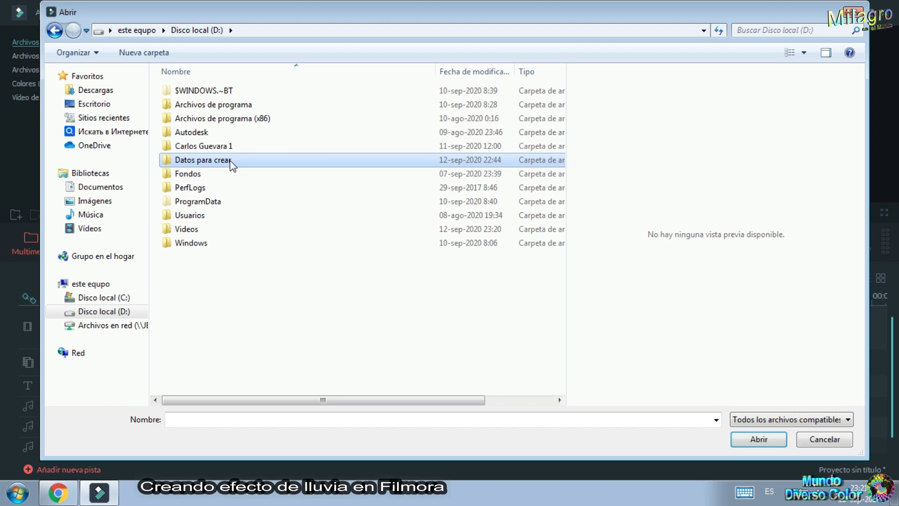
double_click(231, 160)
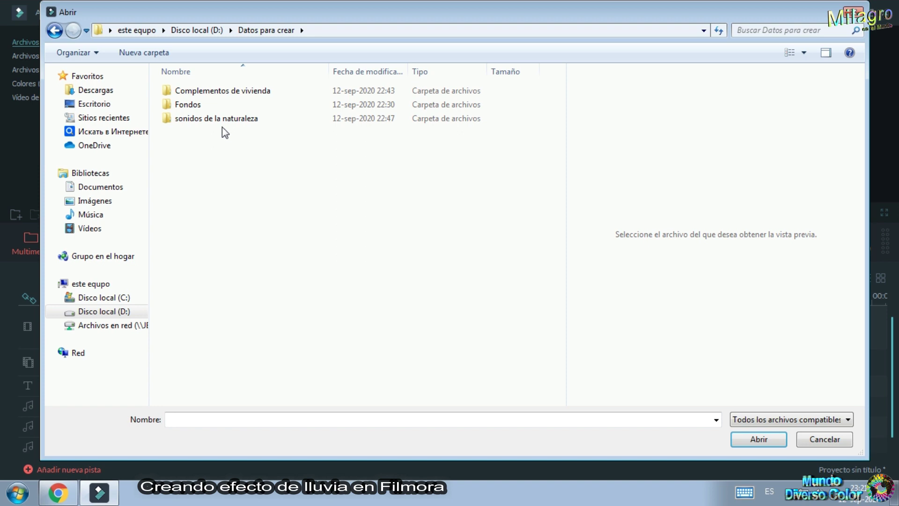
double_click(200, 105)
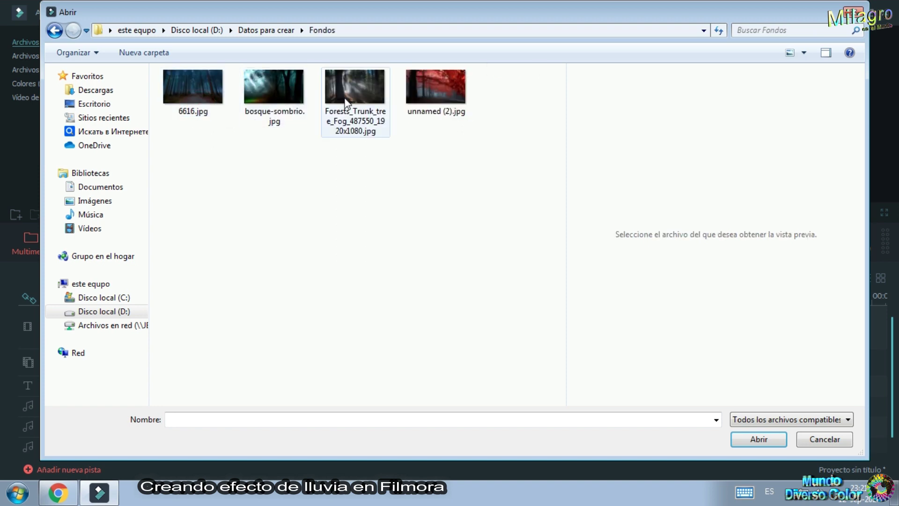
- Preview each of the forest background images in the Fondos folder to compare them
left_click(433, 91)
left_click(364, 89)
left_click(273, 89)
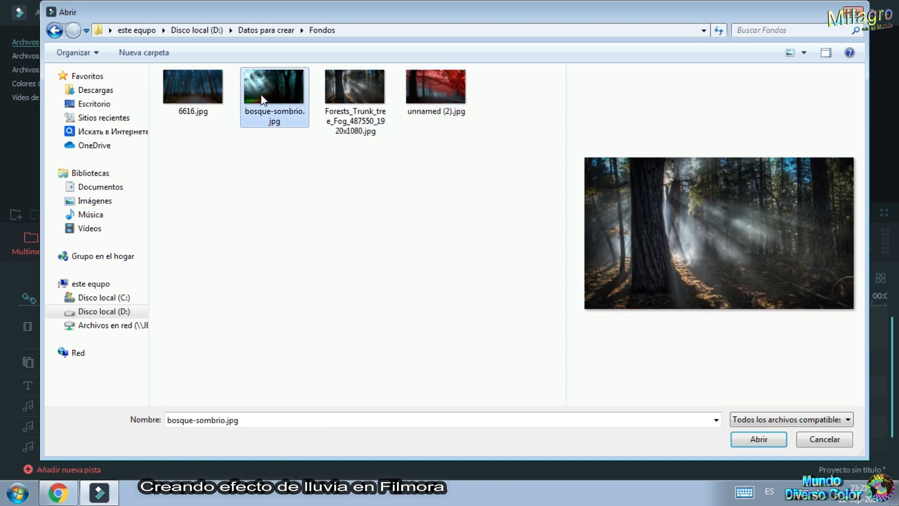
left_click(194, 89)
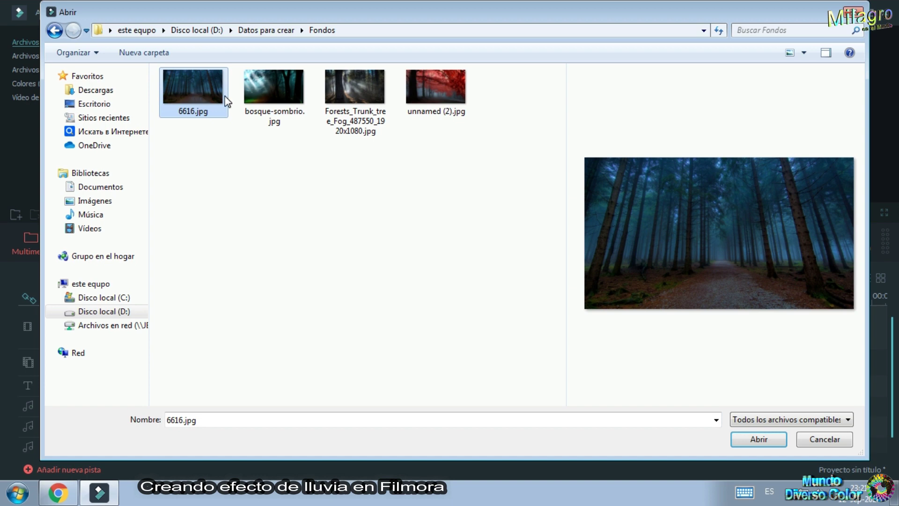
left_click(281, 104)
left_click(351, 84)
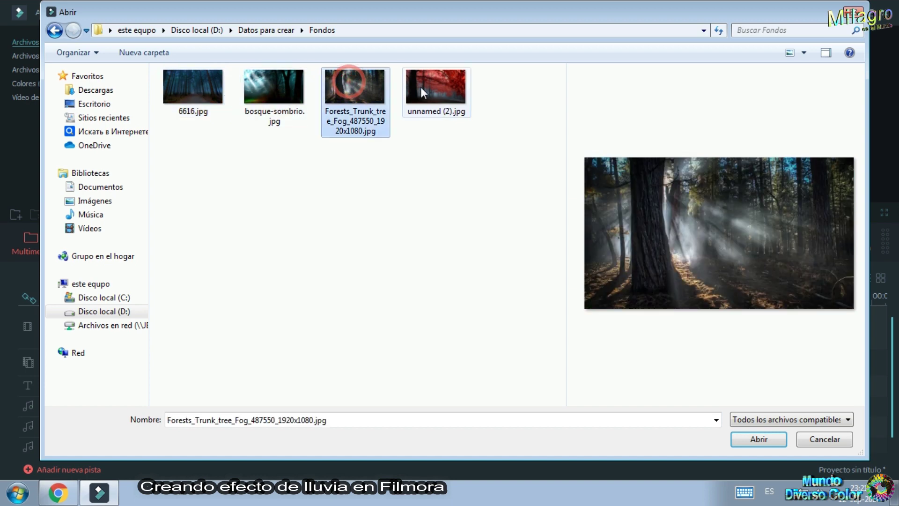
left_click(435, 90)
left_click(367, 80)
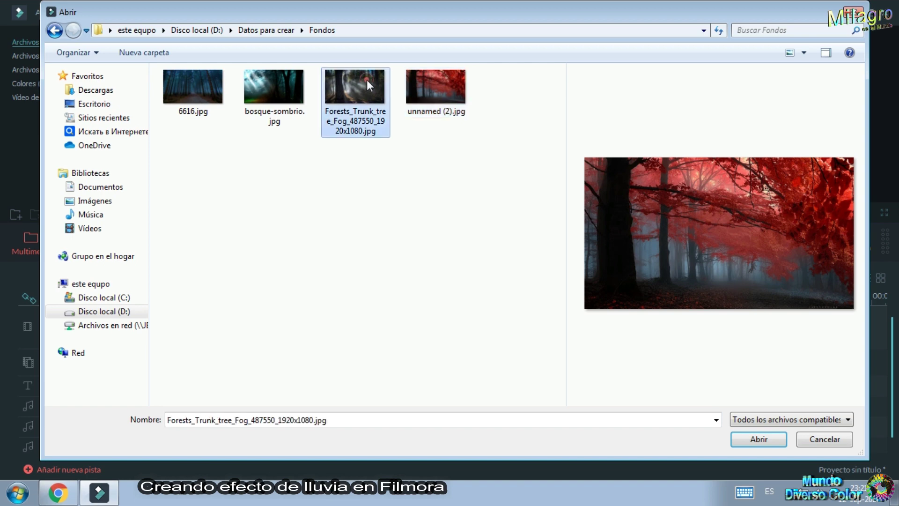
left_click(288, 86)
left_click(195, 89)
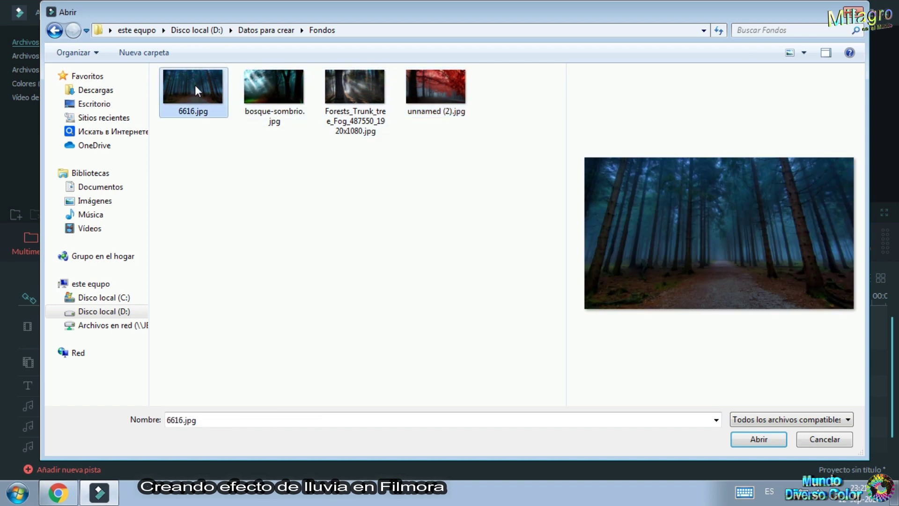
- Import bosque-sombrio.jpg into the project's media library
left_click(288, 91)
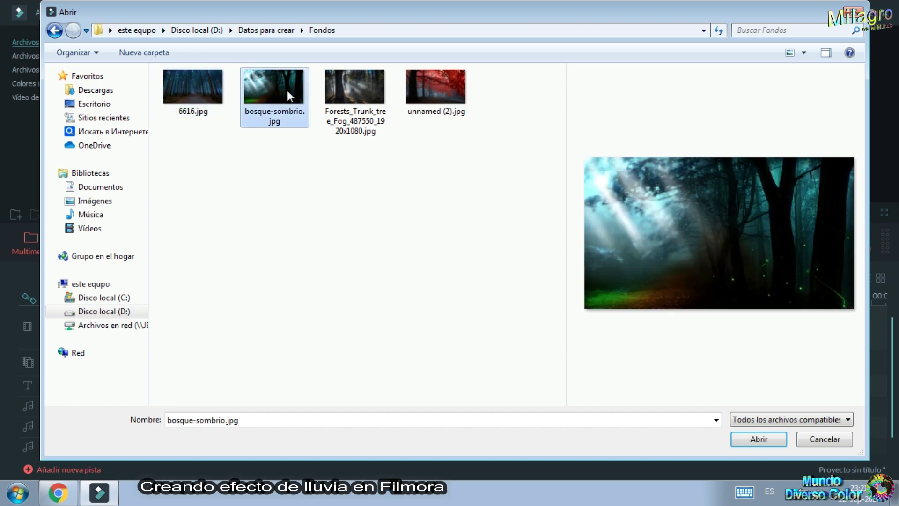
double_click(288, 90)
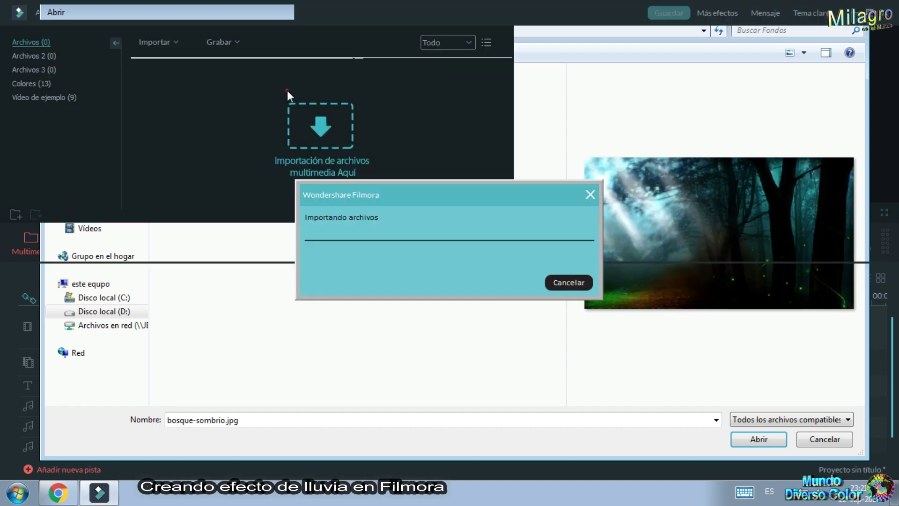
left_click(311, 95)
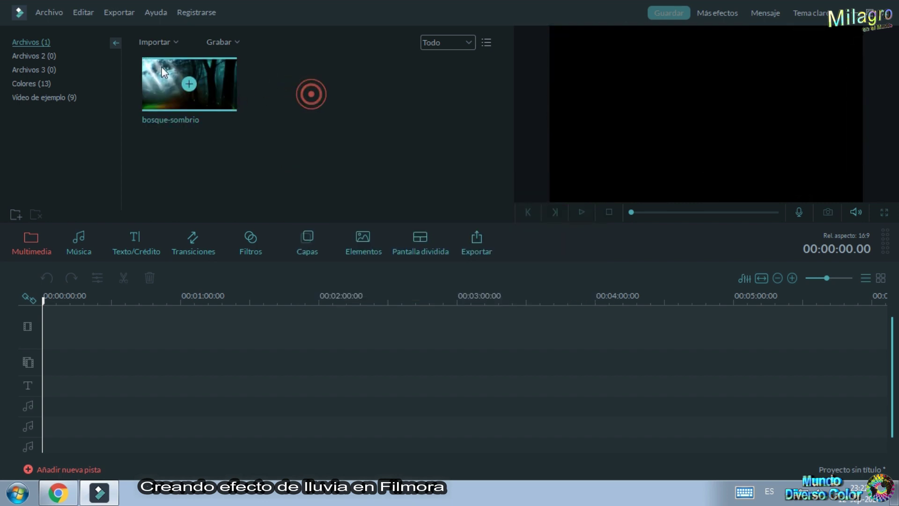
left_click(296, 101)
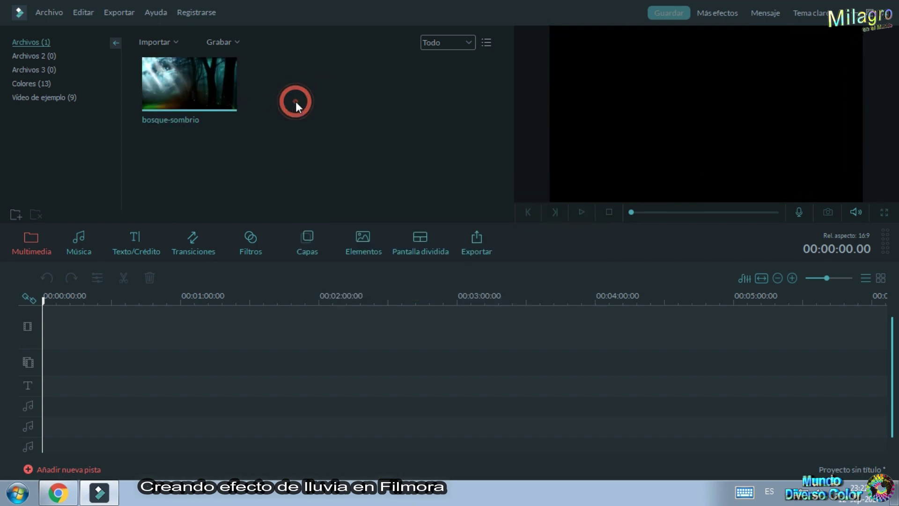
- Try placing the bosque-sombrio image at the start of the video track, and undo the placement
left_click(215, 91)
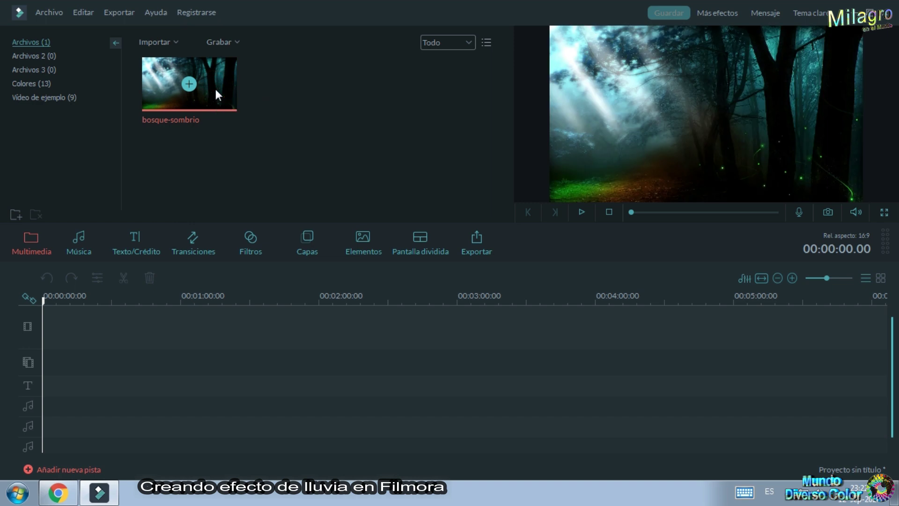
left_click_drag(216, 88, 83, 320)
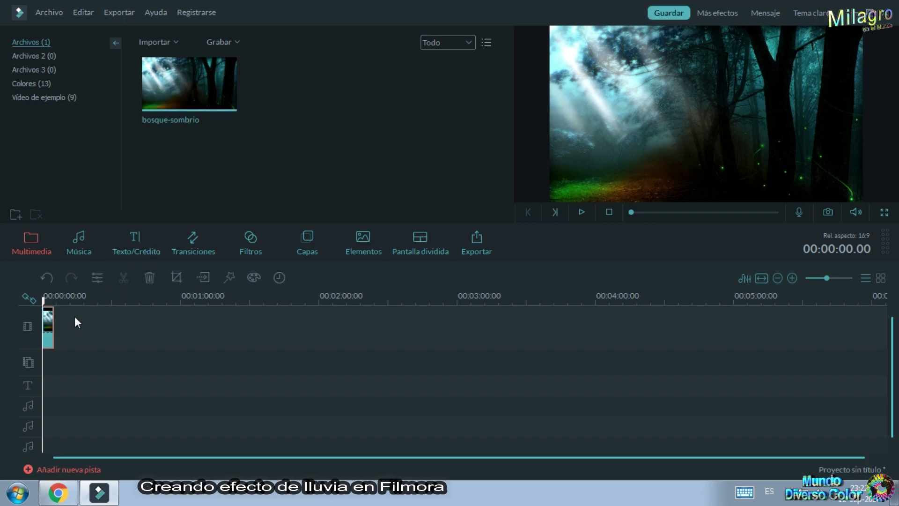
key("ctrl+z")
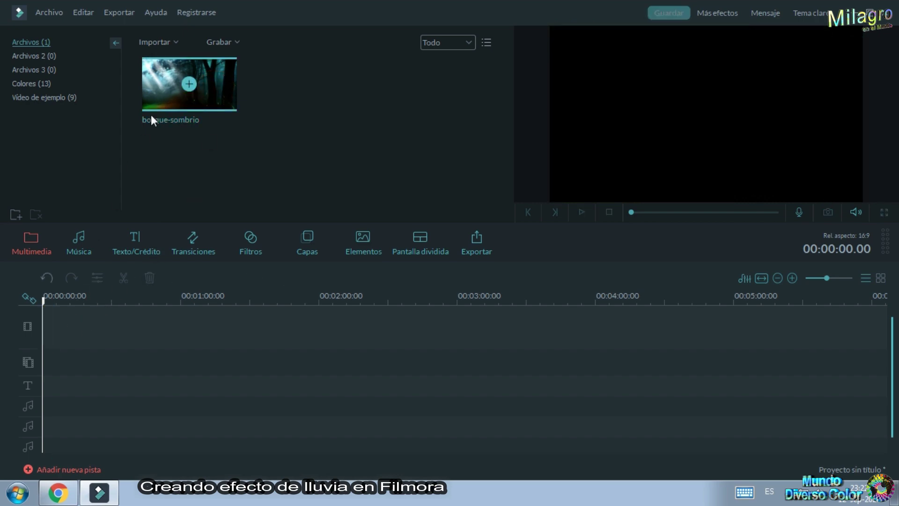
- Add the bosque-sombrio image from the media library to the start of the video track
left_click(187, 90)
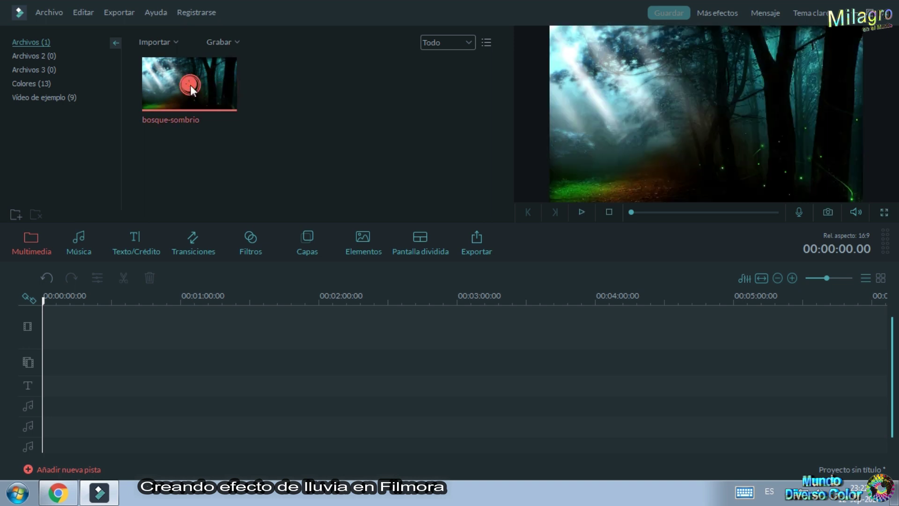
left_click(189, 84)
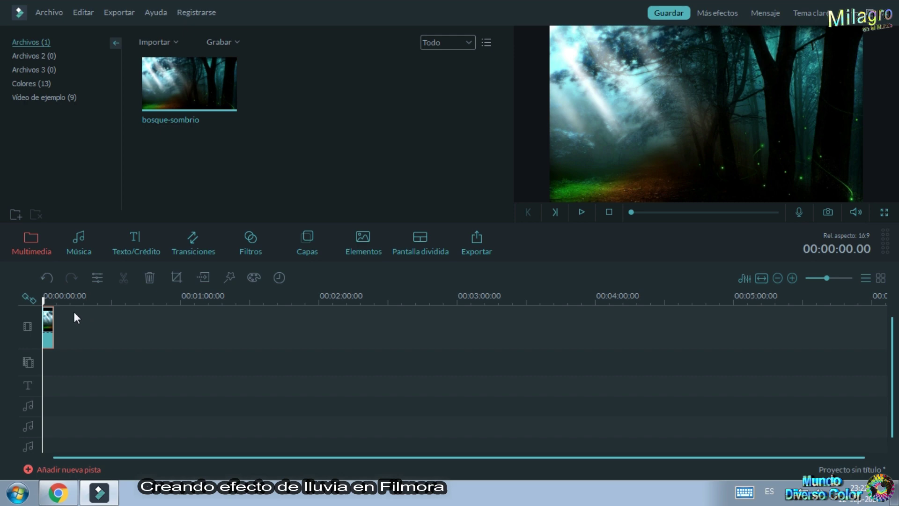
- Set the bosque-sombrio clip's duration to 00:30:05.00, apply it to all images and accept the change
left_click(50, 323)
double_click(51, 323)
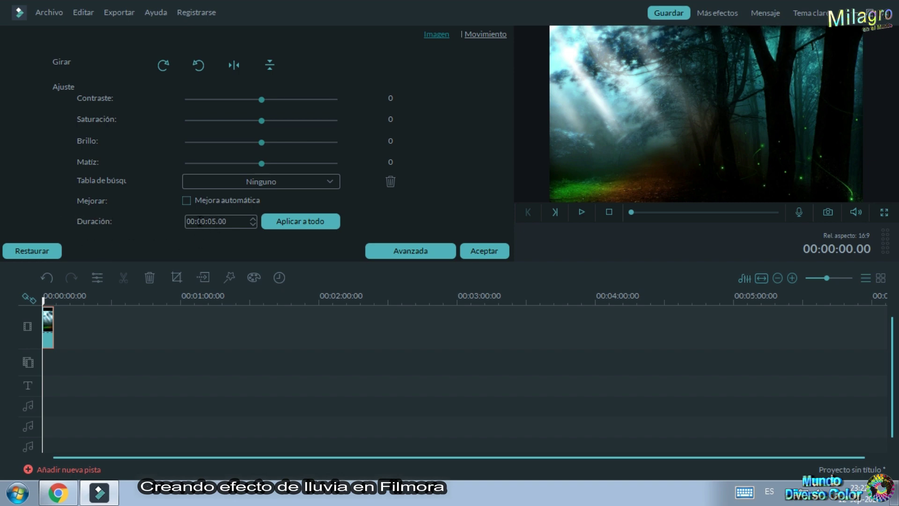
left_click(200, 221)
type("30")
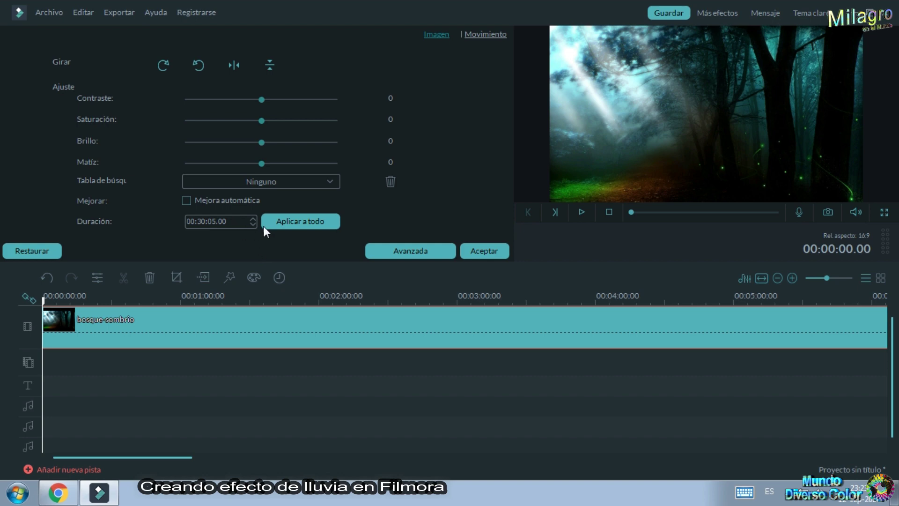
left_click(285, 223)
left_click(483, 251)
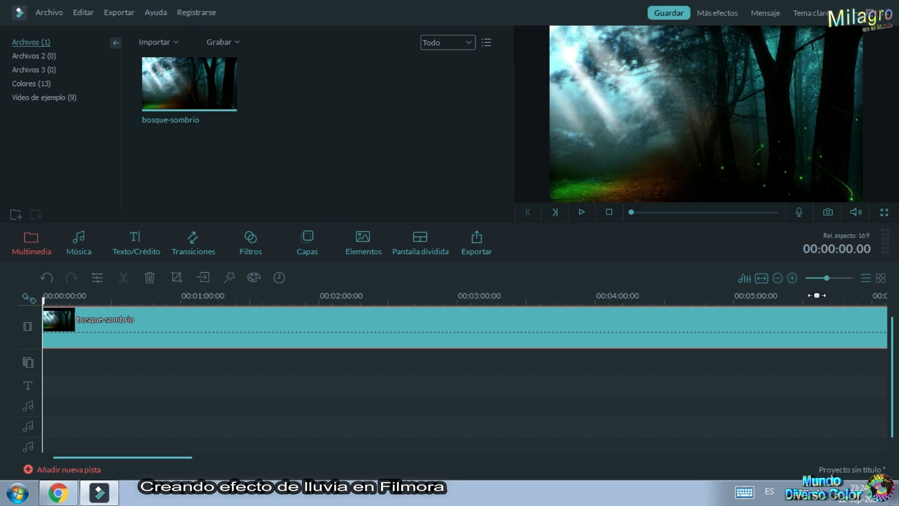
left_click_drag(825, 277, 820, 277)
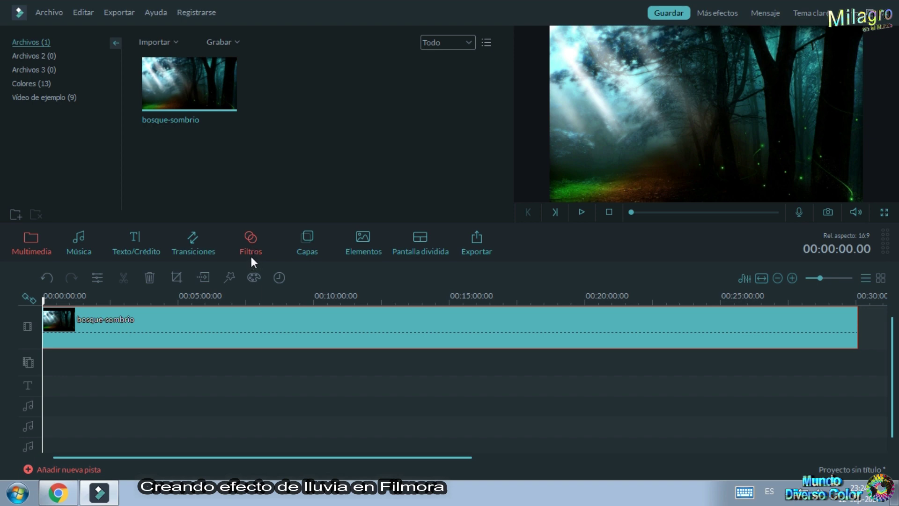
- Find the RainDrop filter among the filters and add it at the start of the timeline over the bosque-sombrio clip
left_click(251, 242)
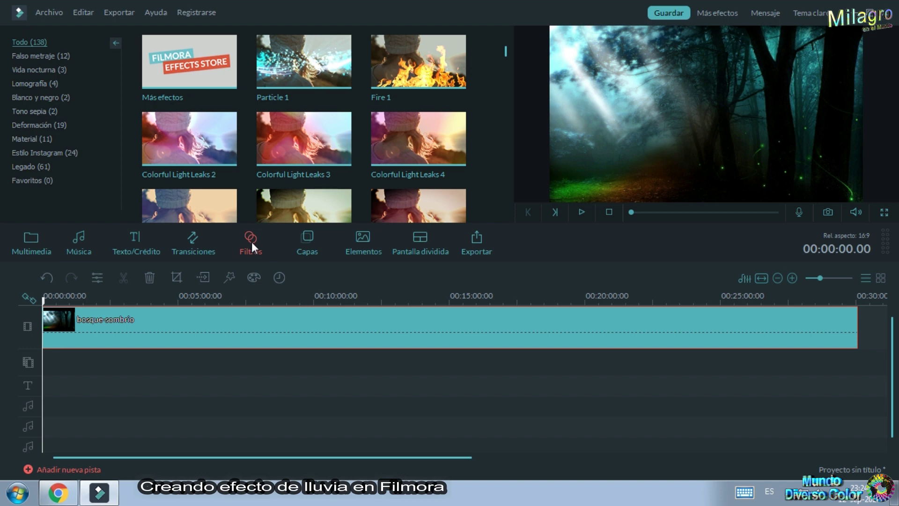
left_click(333, 142)
scroll(333, 142, "down", 5)
scroll(333, 149, "down", 10)
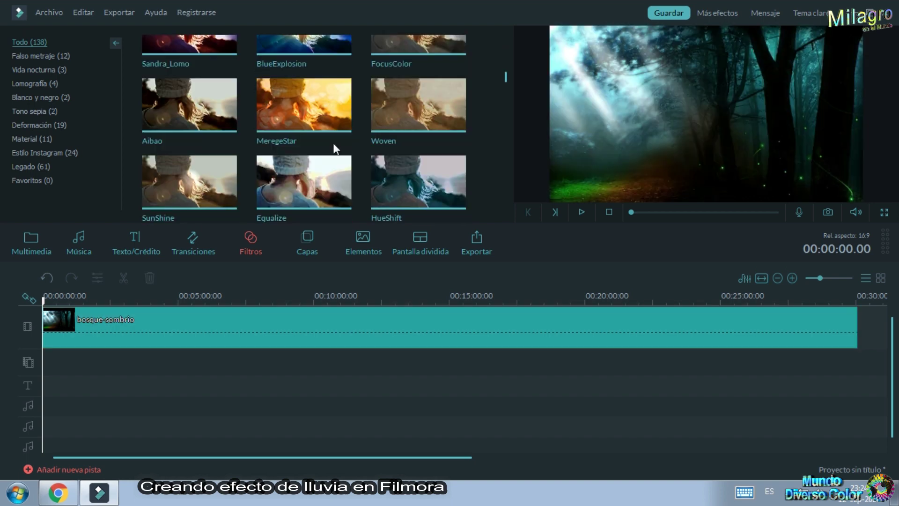
scroll(334, 144, "down", 3)
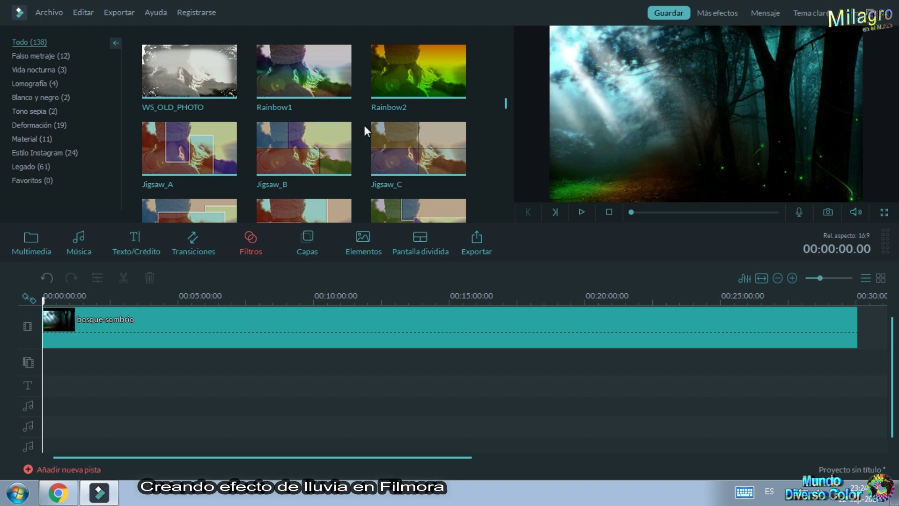
left_click(327, 151)
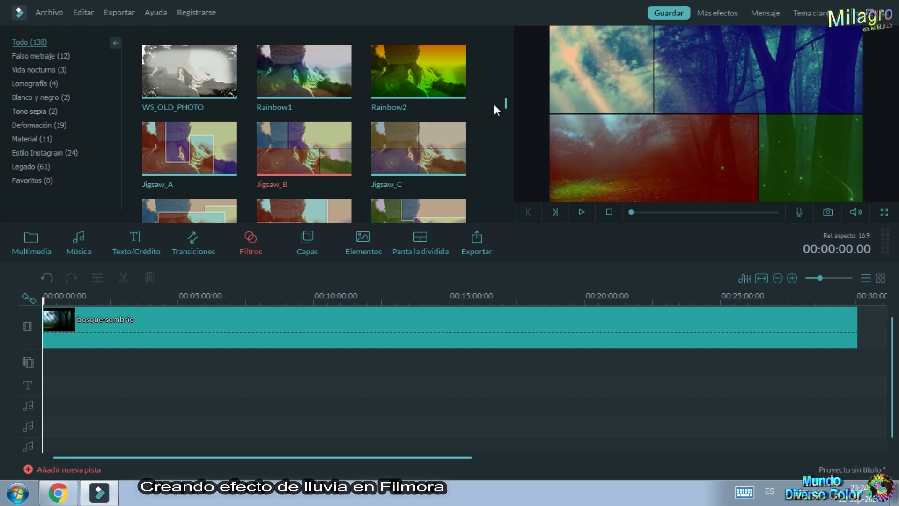
scroll(505, 103, "up", 2)
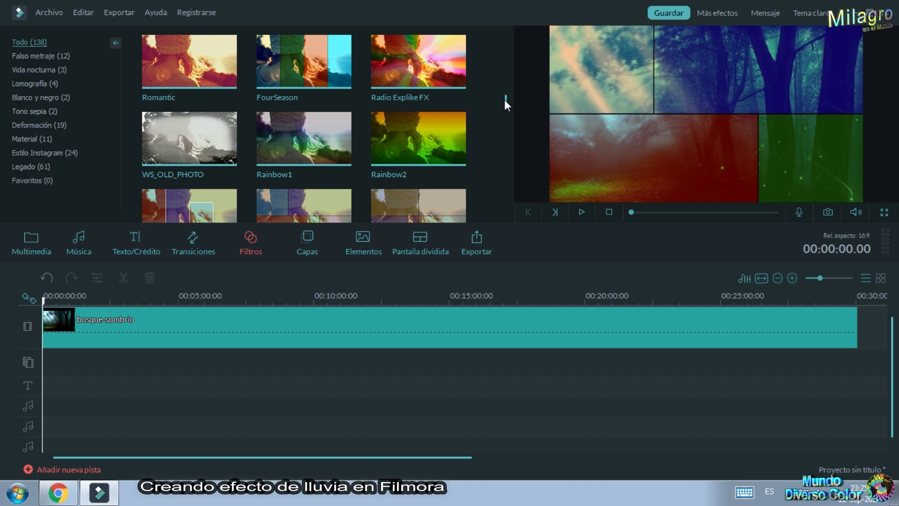
scroll(504, 101, "down", 2)
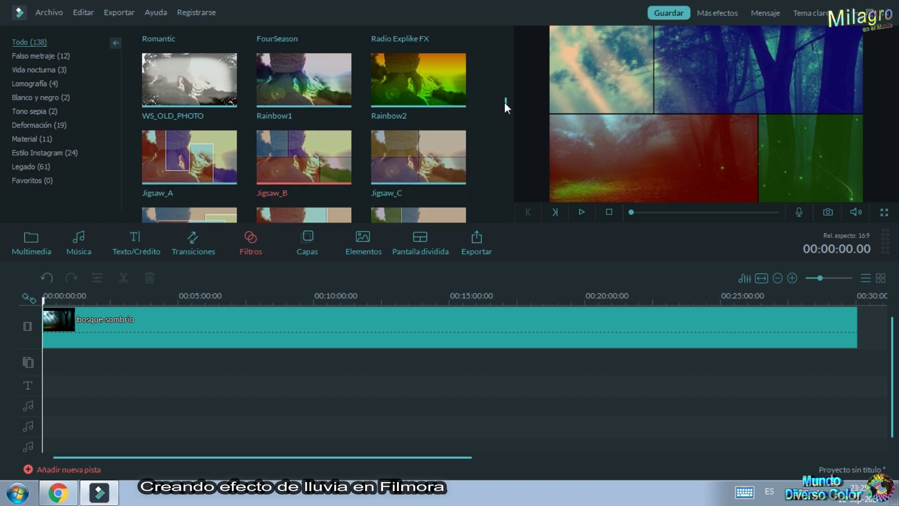
scroll(504, 102, "down", 2)
scroll(505, 106, "down", 2)
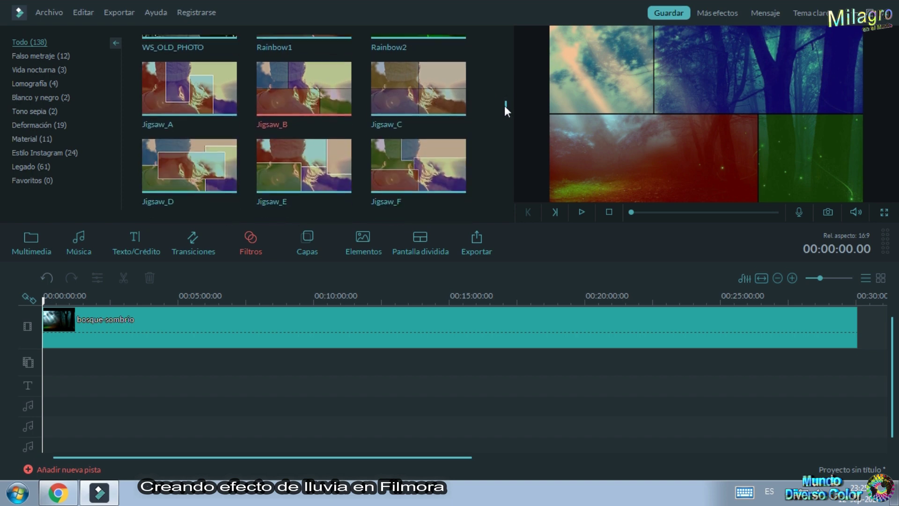
left_click_drag(504, 106, 504, 128)
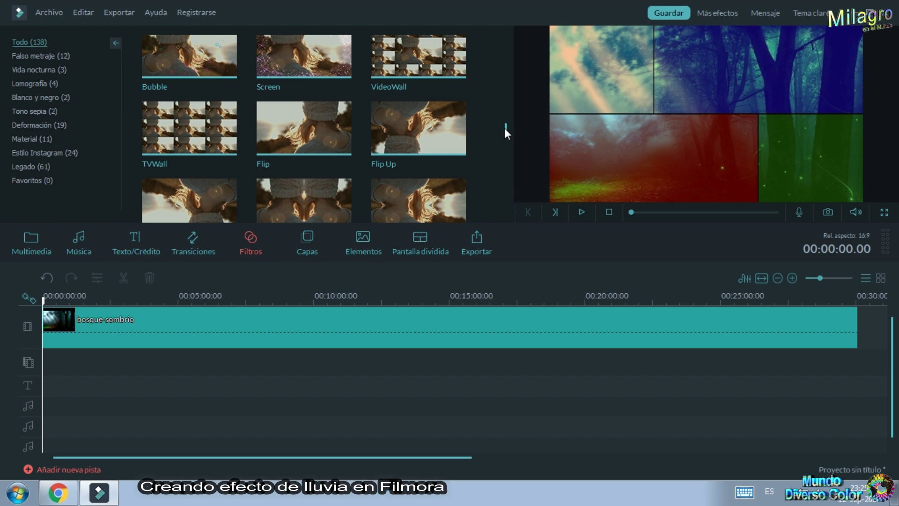
left_click_drag(504, 128, 498, 150)
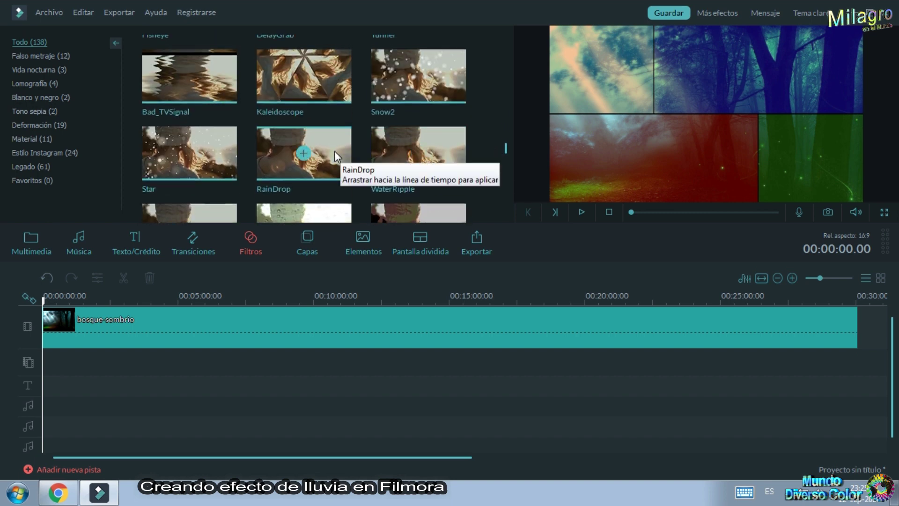
left_click(334, 151)
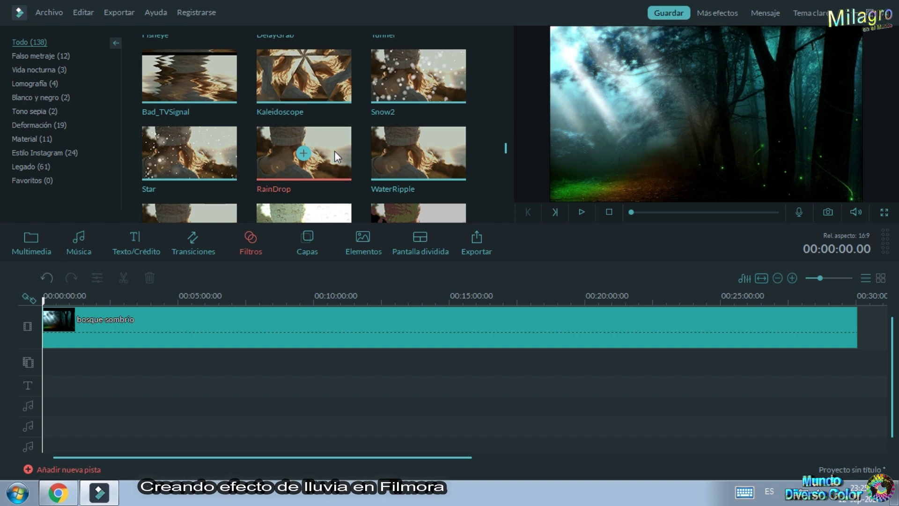
left_click(304, 153)
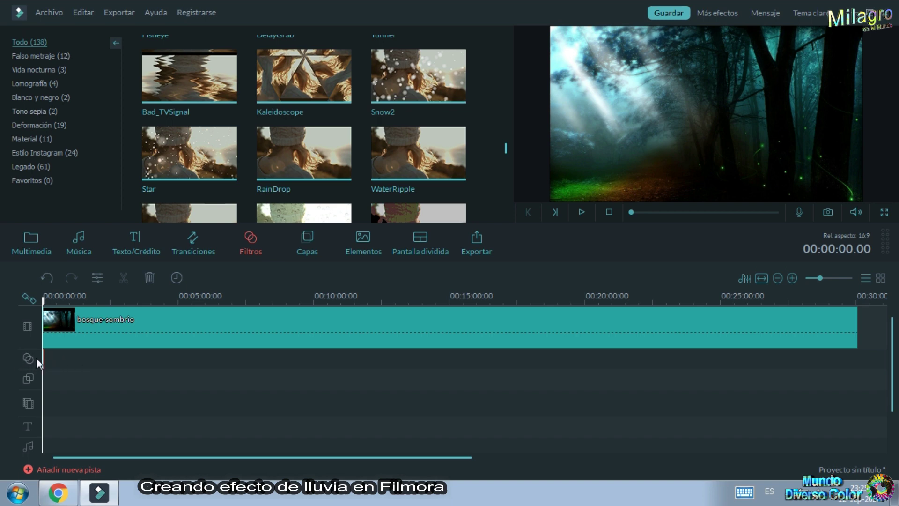
- Open the RainDrop filter's settings and preview its effect over the forest image from near the start
scroll(289, 305, "up", 2)
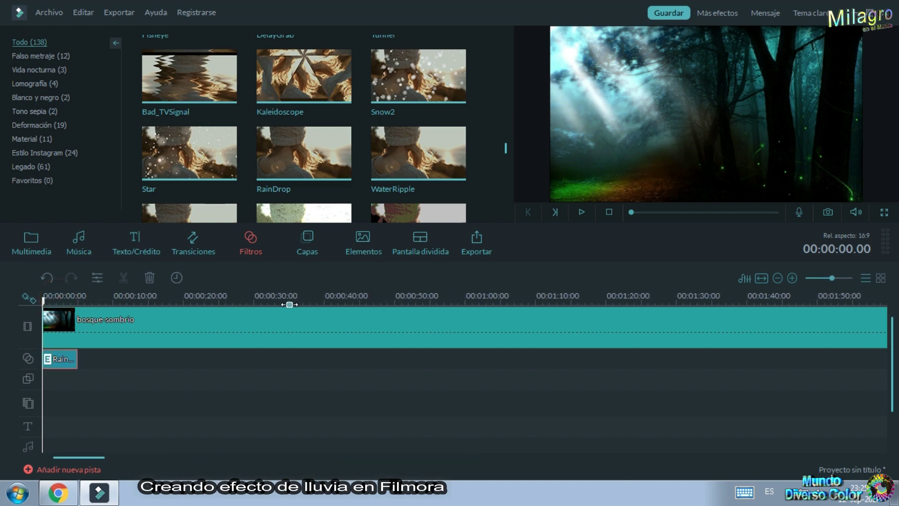
scroll(289, 304, "up", 2)
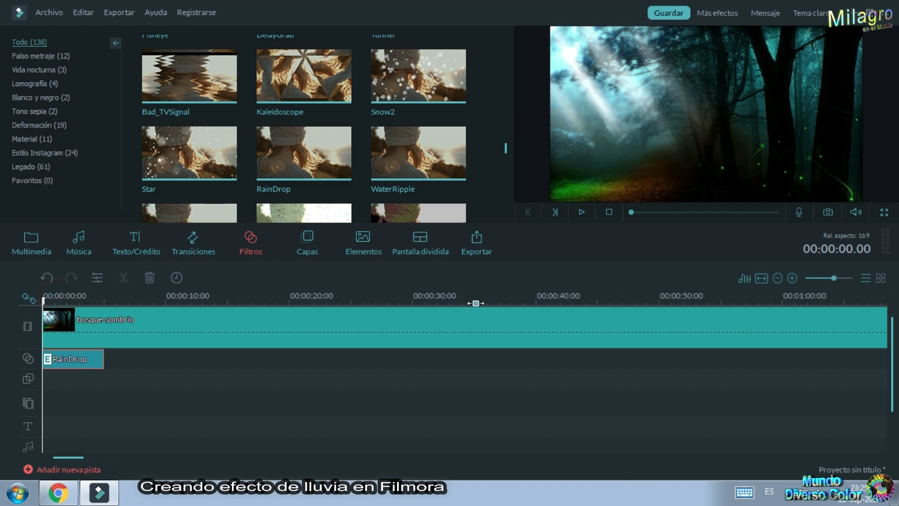
left_click(82, 360)
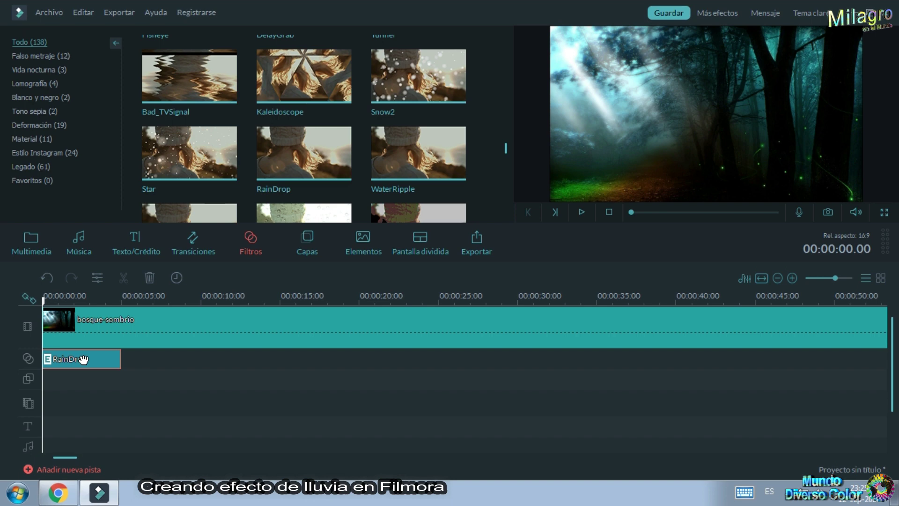
double_click(83, 358)
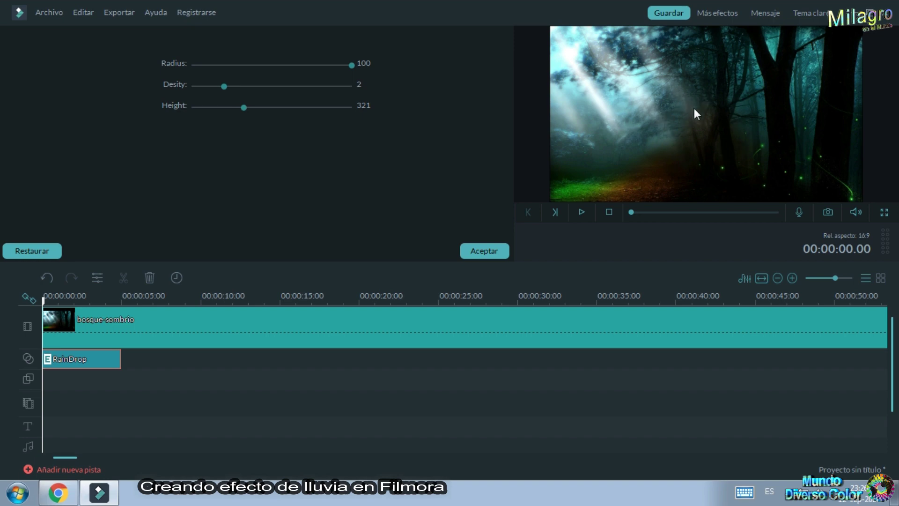
key("space")
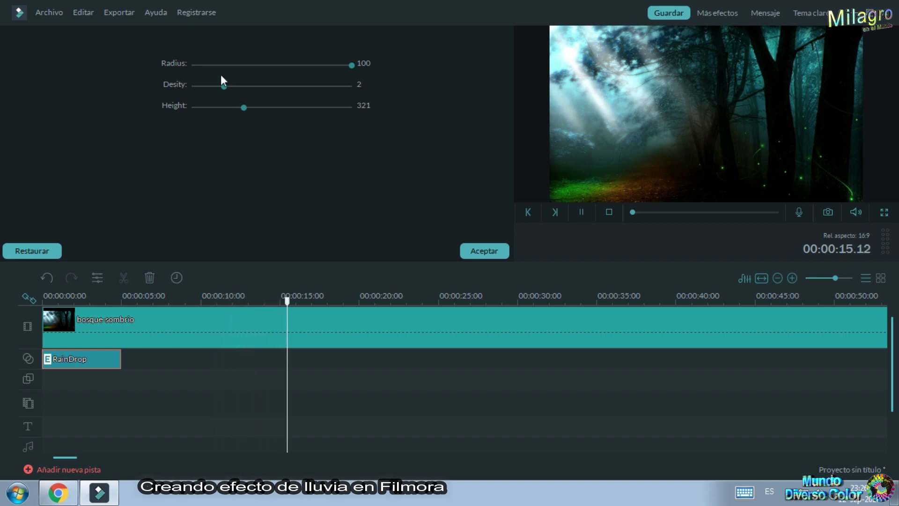
left_click(48, 301)
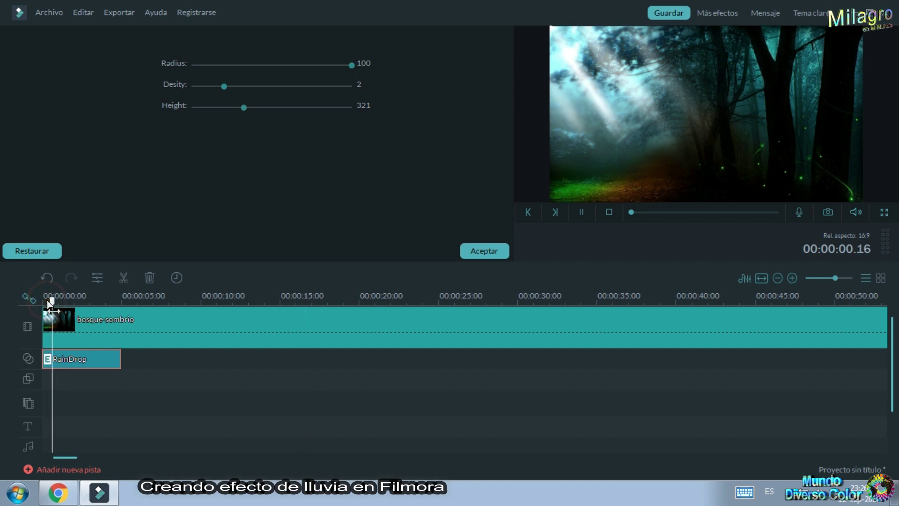
key("space")
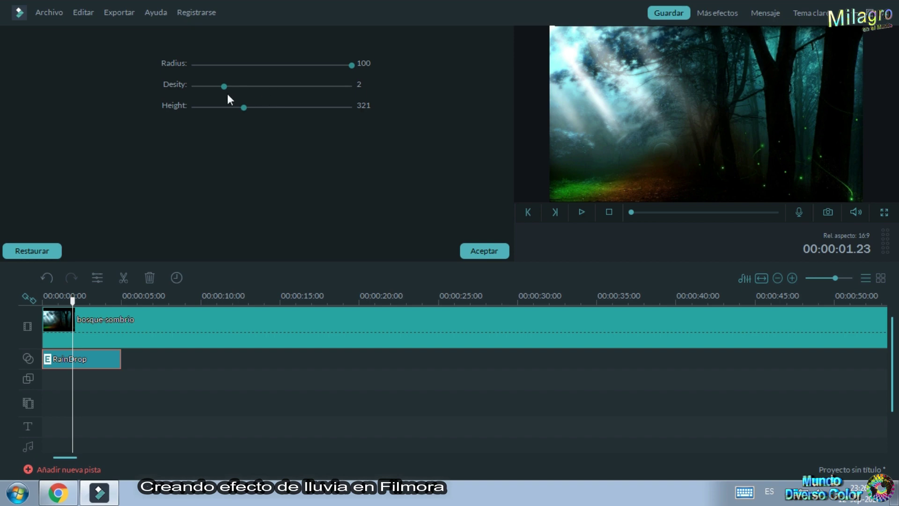
- Set the RainDrop filter's density to 5 and preview the result from the start of the timeline
left_click_drag(224, 86, 253, 88)
left_click_drag(73, 302, 32, 301)
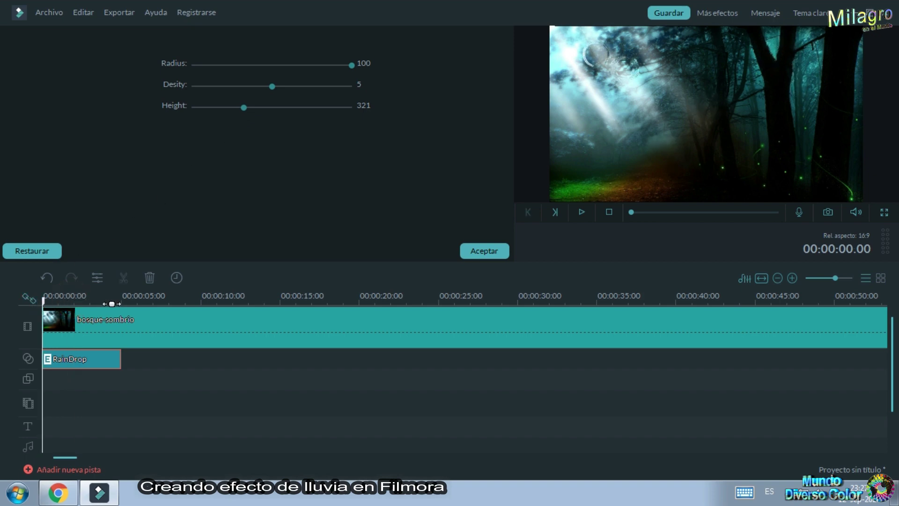
key("space")
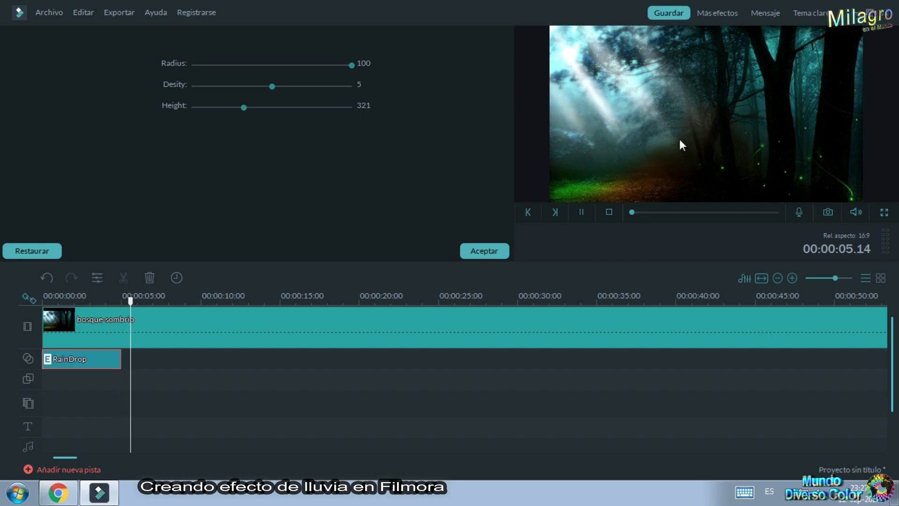
key("space")
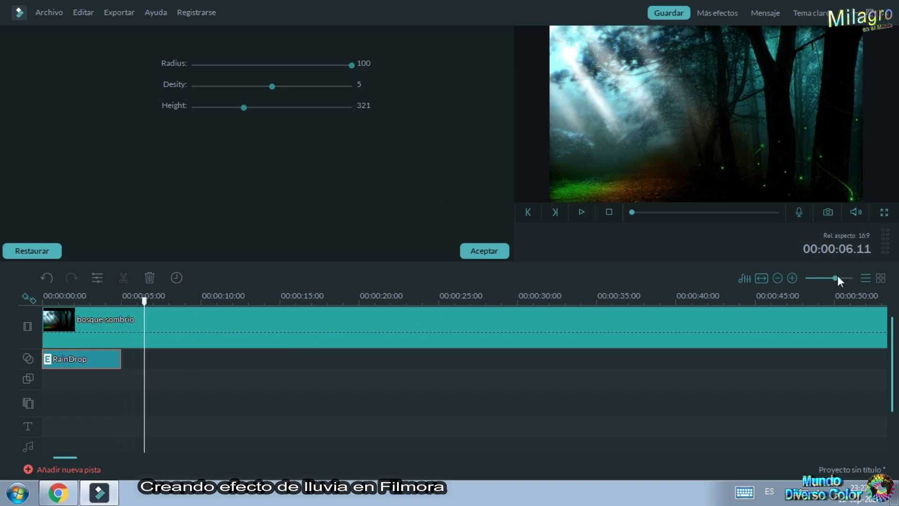
- Extend the RainDrop filter to the end of the bosque-sombrio clip at 00:30:05.00 and accept the filter settings
left_click_drag(683, 300, 105, 306)
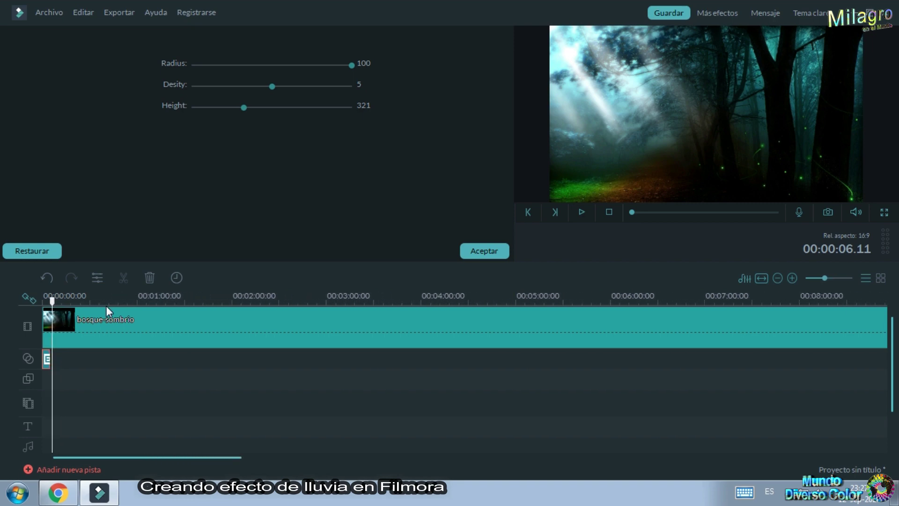
left_click_drag(582, 298, 605, 297)
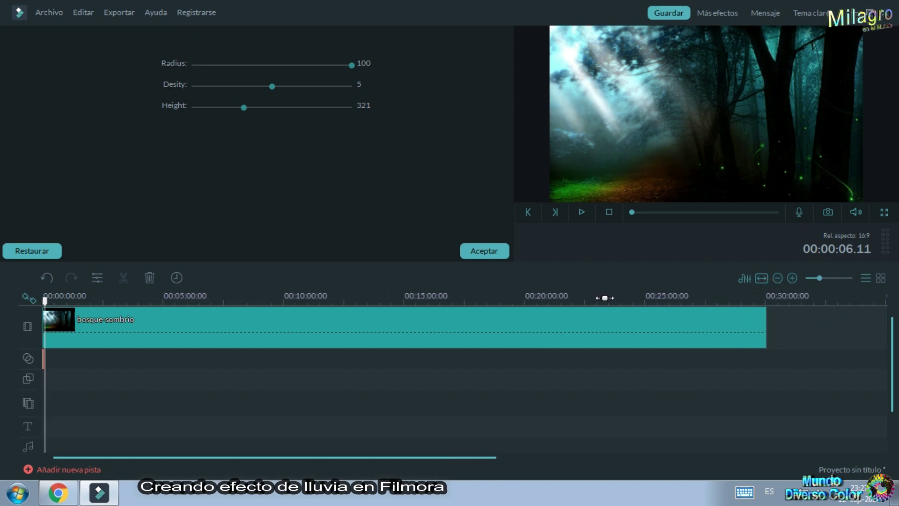
scroll(55, 320, "up", 3)
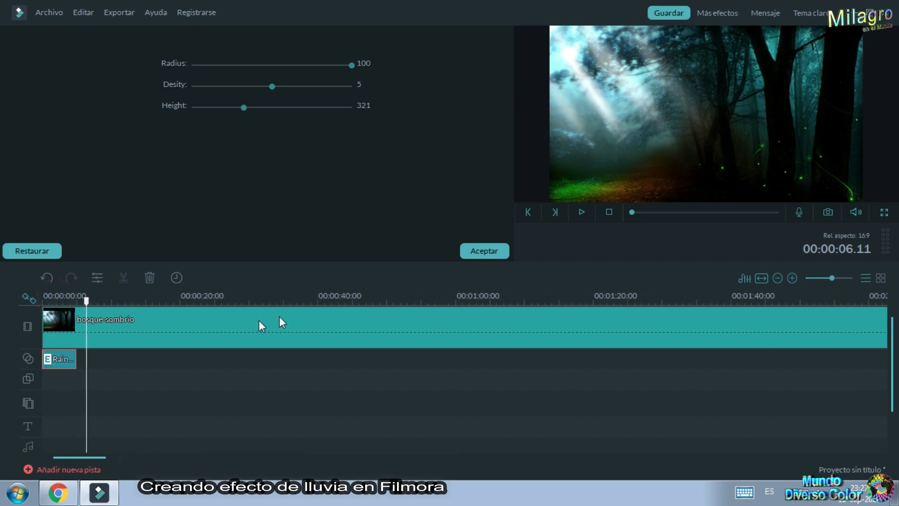
left_click_drag(76, 358, 756, 358)
scroll(752, 311, "down", 5)
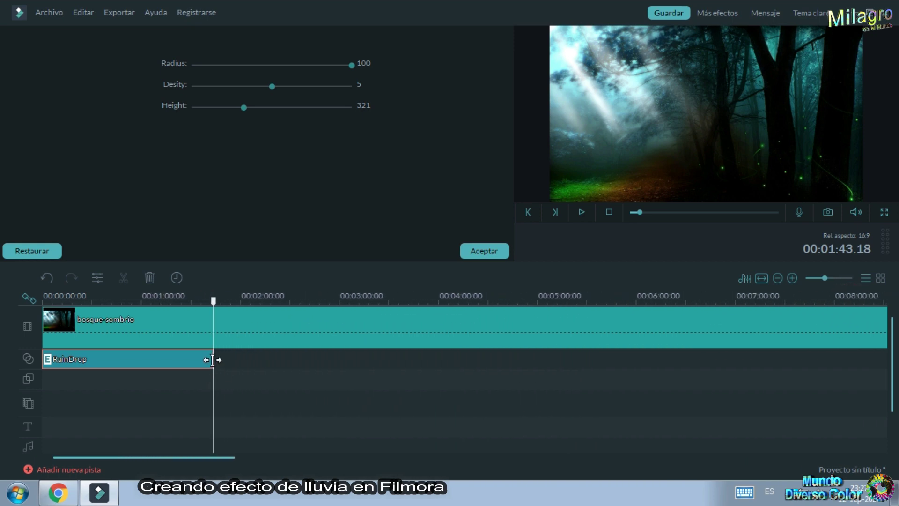
left_click_drag(213, 358, 663, 356)
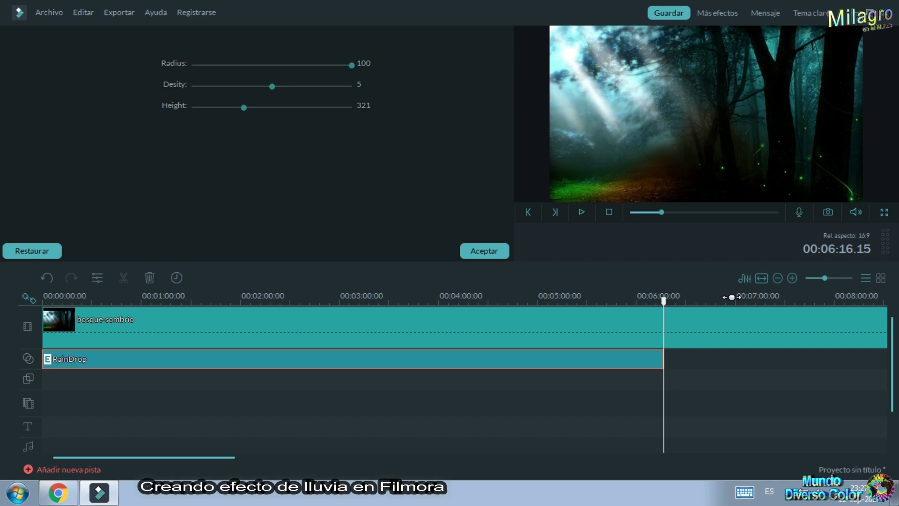
scroll(731, 296, "down", 4)
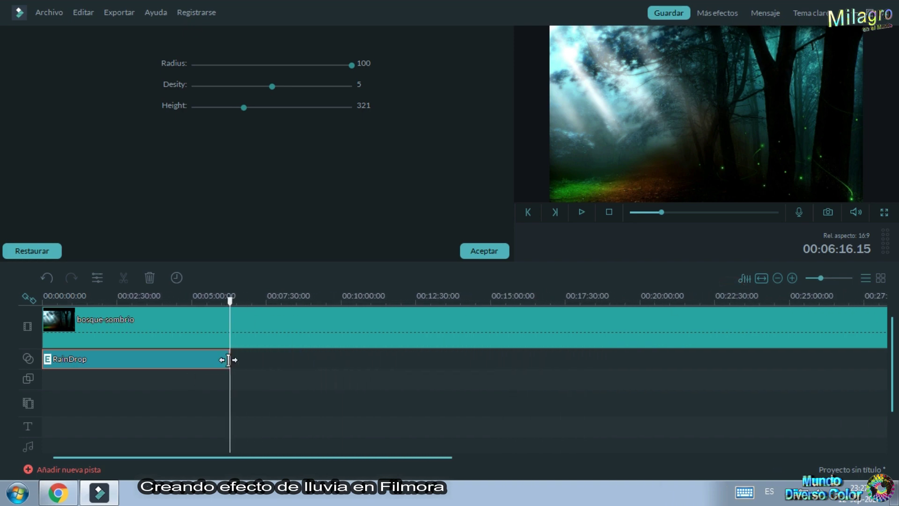
left_click_drag(228, 360, 675, 357)
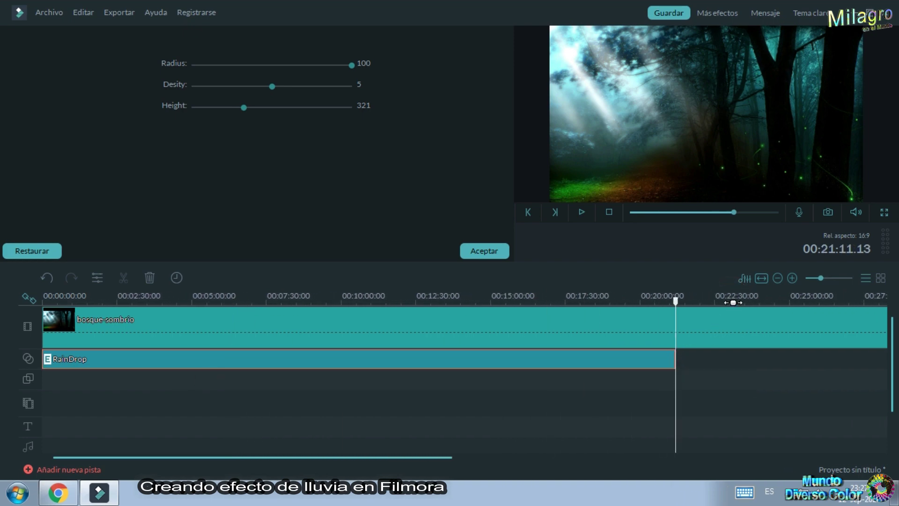
scroll(734, 299, "down", 3)
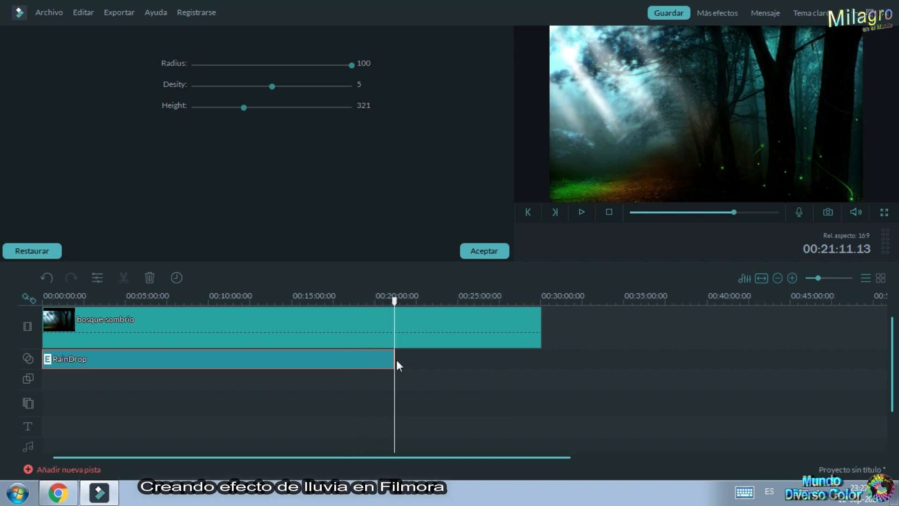
left_click_drag(397, 359, 540, 363)
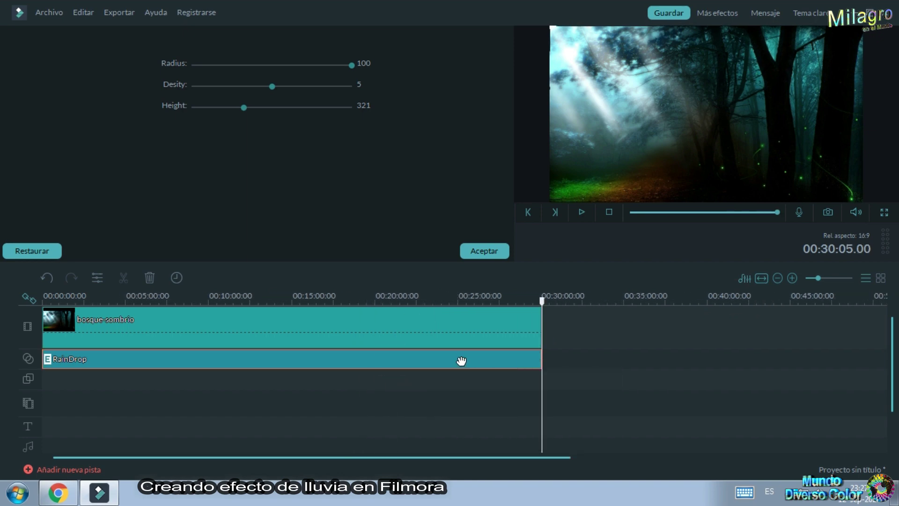
left_click(476, 251)
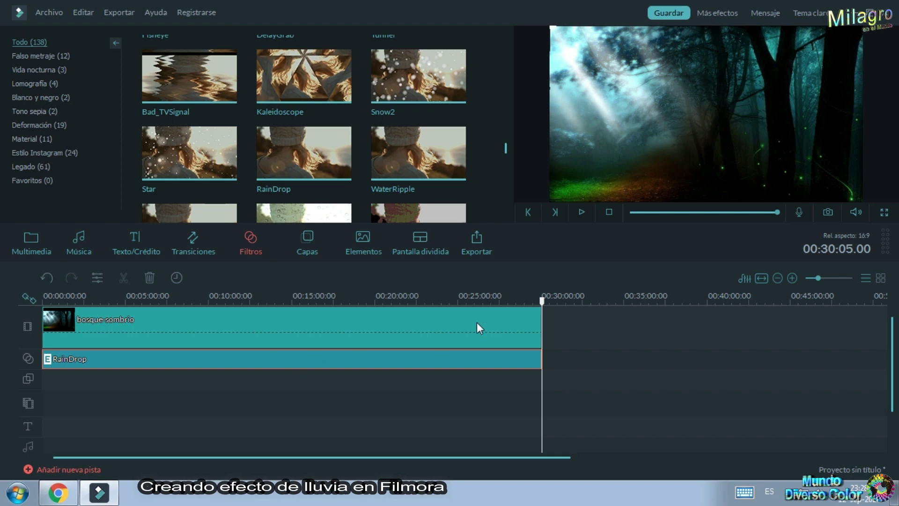
- Play the timeline from near its start to check the extended RainDrop filter, and pause the playback
left_click(47, 298)
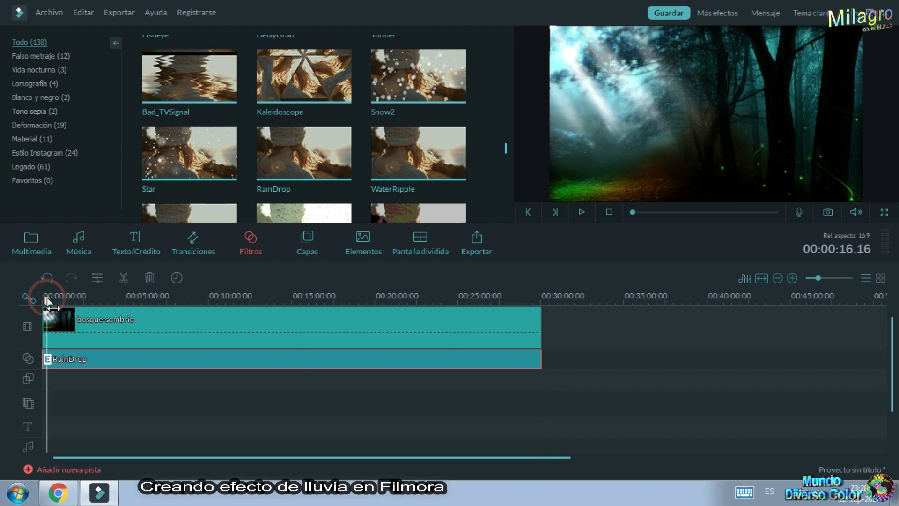
key("space")
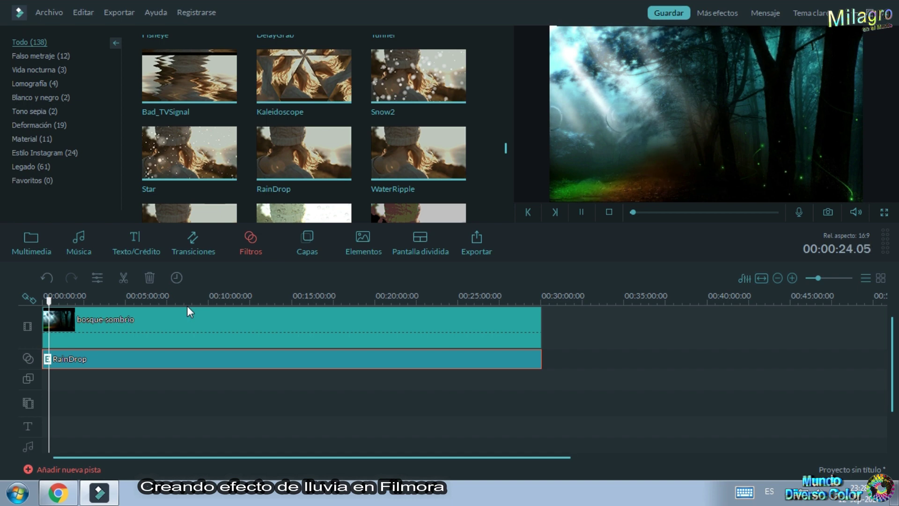
key("space")
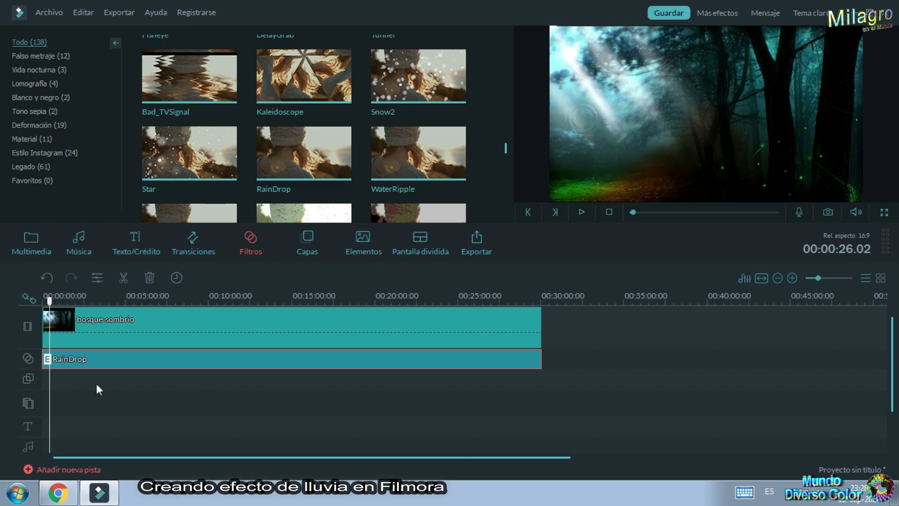
- Preview the Old Film Frame 3 and Old Film 5 overlays over the forest image and add Old Film 5 to the timeline
left_click(306, 246)
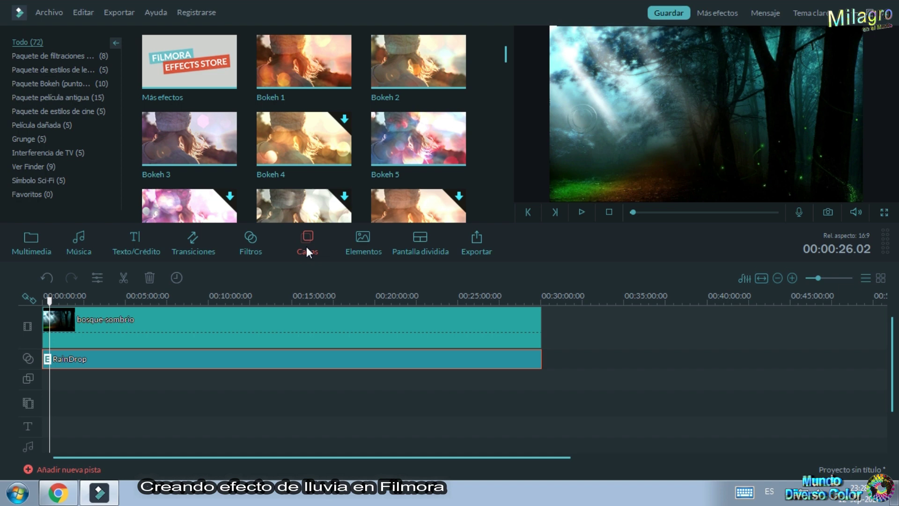
left_click(333, 148)
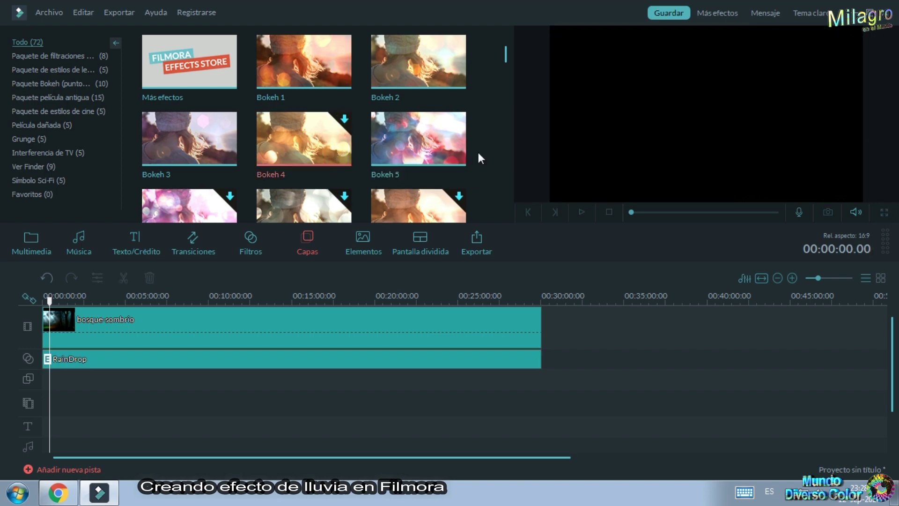
left_click(306, 198)
scroll(306, 198, "down", 5)
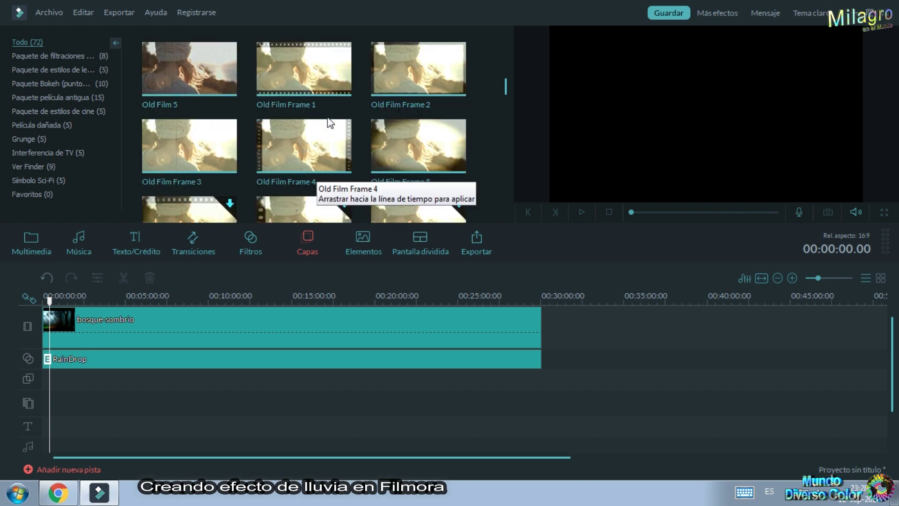
left_click(214, 140)
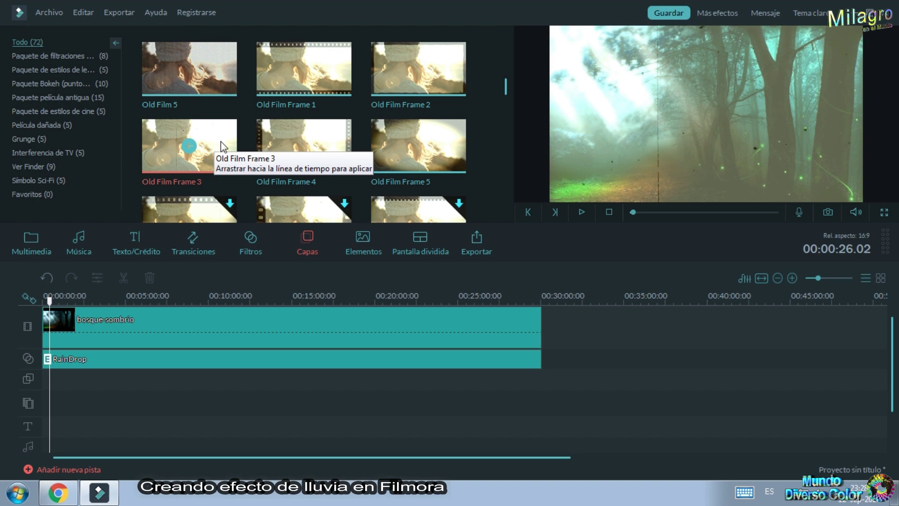
left_click(207, 71)
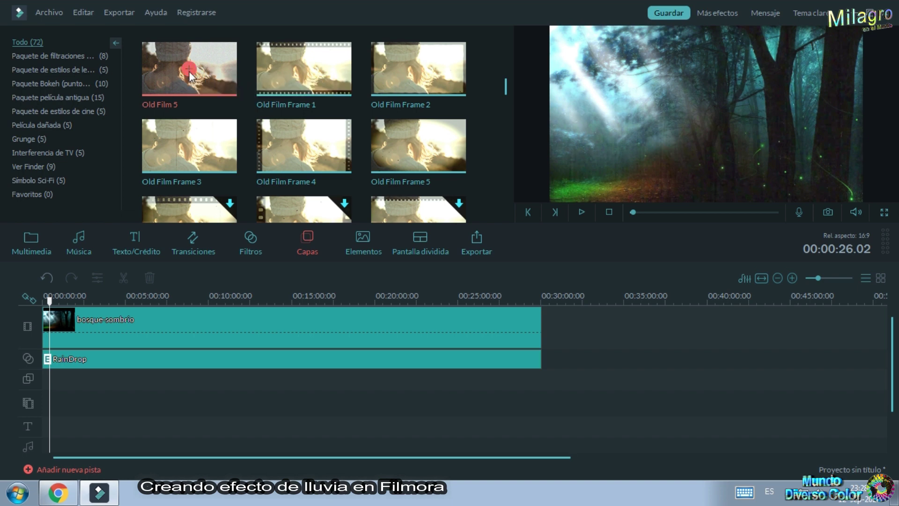
left_click(189, 70)
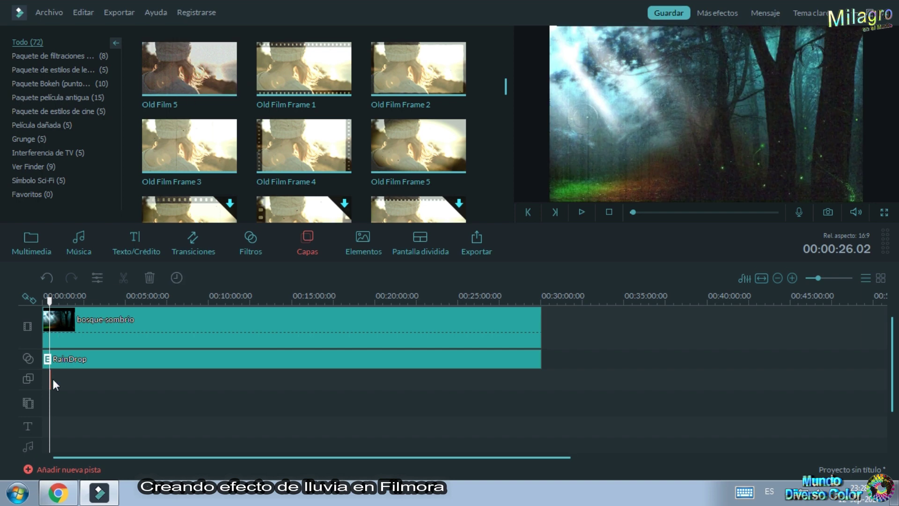
- Place the Old Film 5 overlay at the timeline start and extend it to the end of the bosque-sombrio clip at 00:30:05.00
left_click_drag(65, 300, 291, 304)
left_click_drag(123, 377, 642, 378)
key("Home")
key("ctrl+minus")
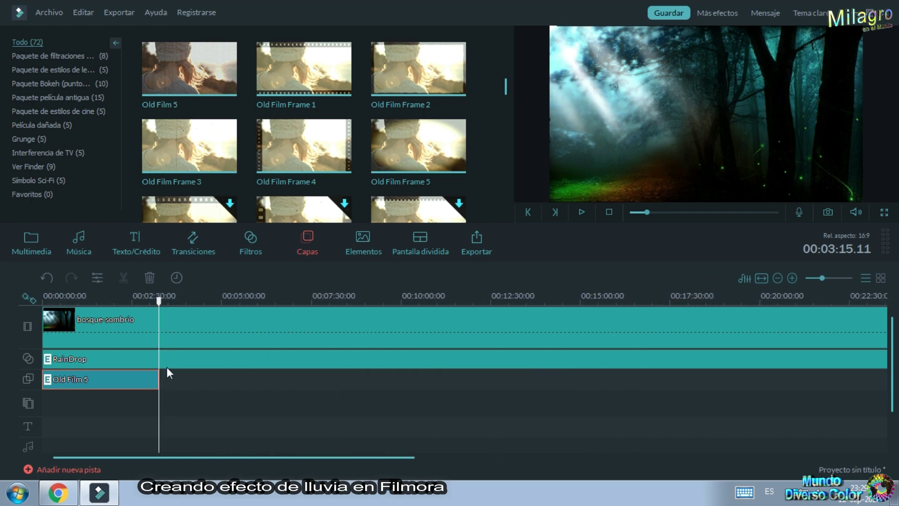
left_click_drag(160, 379, 716, 372)
key("ctrl+minus")
key("ctrl+minus")
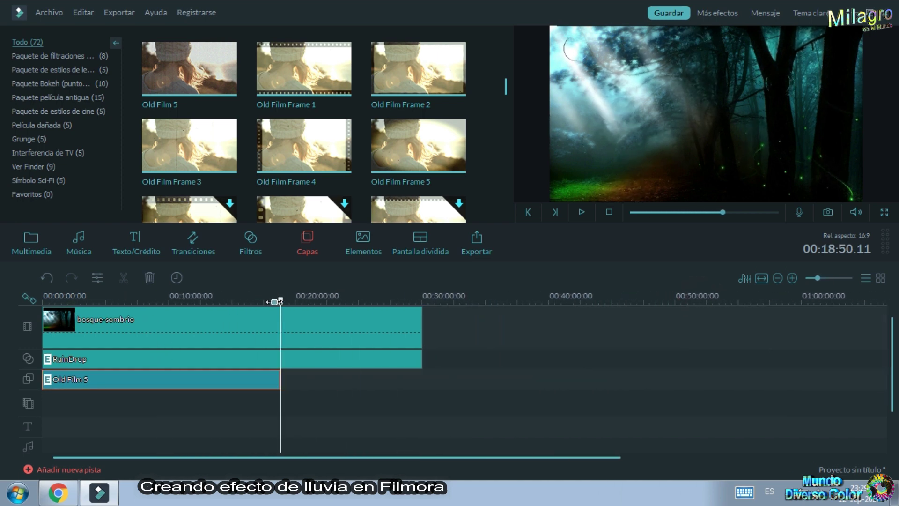
left_click_drag(281, 380, 422, 380)
key("ctrl+plus")
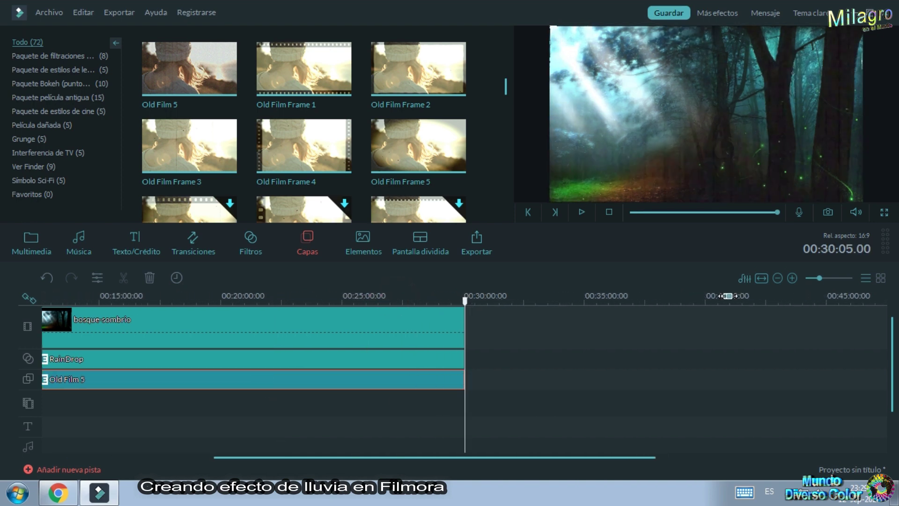
left_click_drag(566, 458, 377, 456)
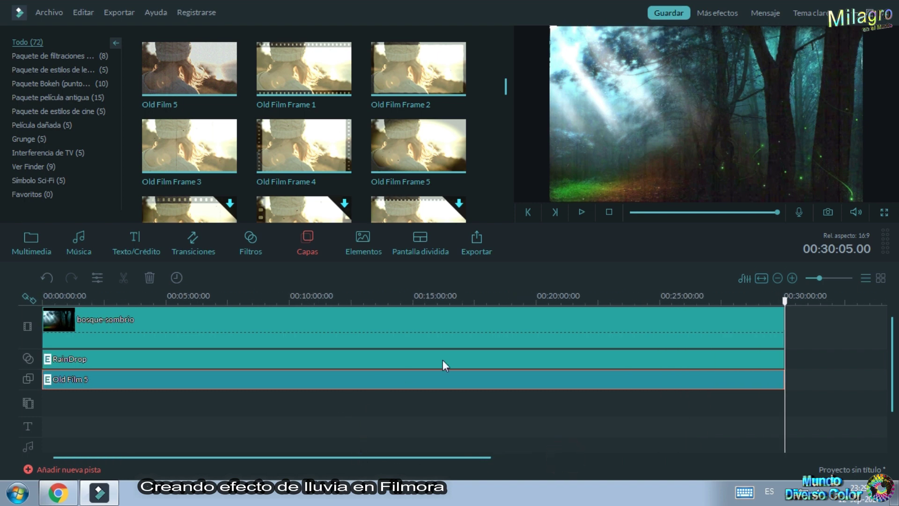
- Set the Old Film 5 overlay's alpha to 70 while previewing from the timeline start, accept the setting and pause the playback
left_click_drag(785, 299, 29, 304)
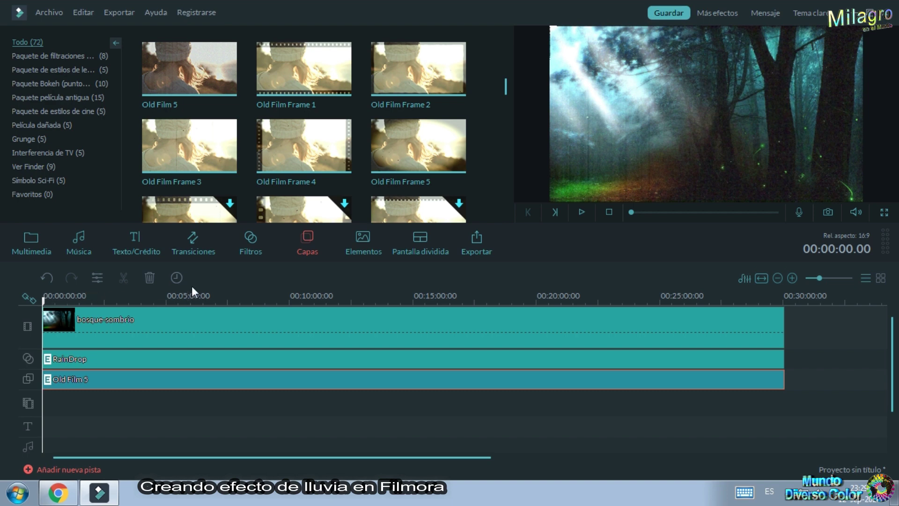
double_click(74, 378)
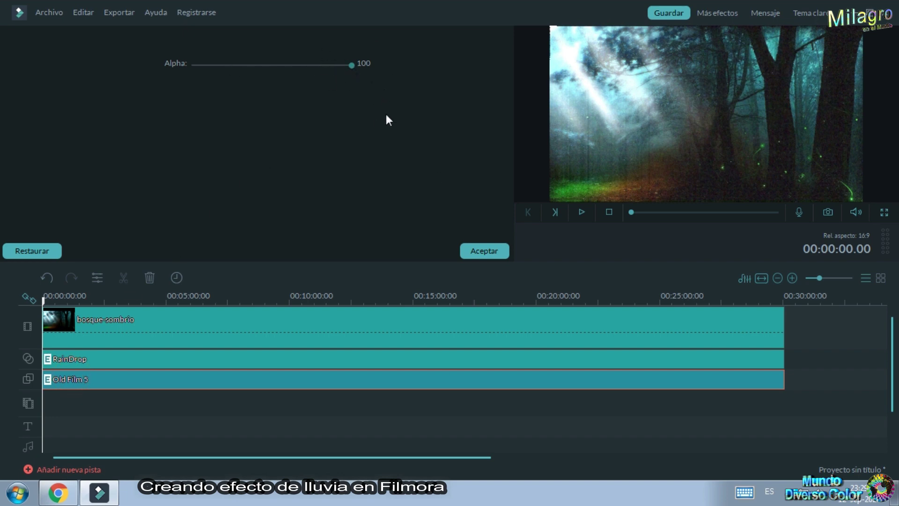
left_click(581, 212)
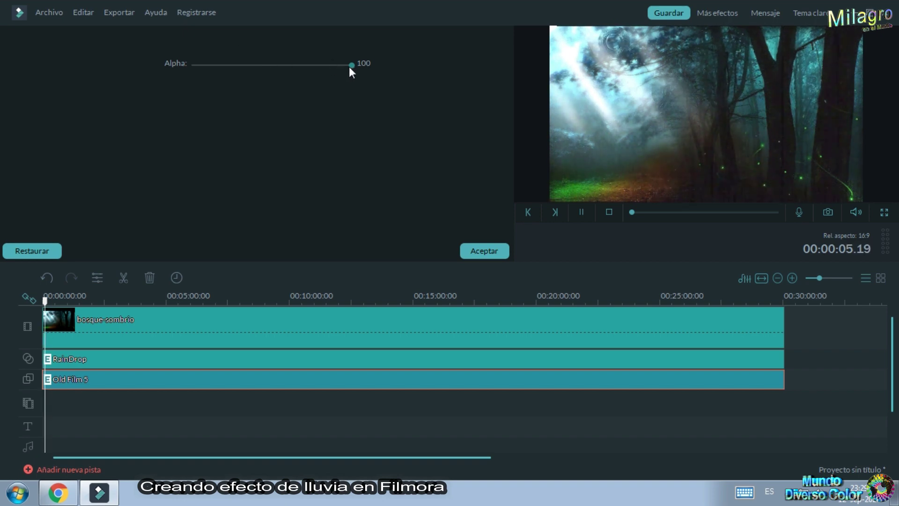
left_click_drag(350, 65, 294, 66)
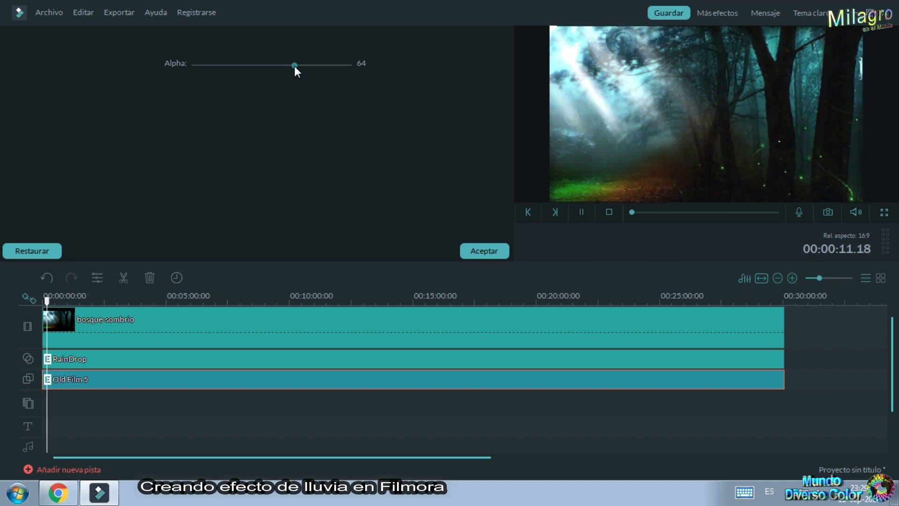
mouse_move(294, 66)
left_mouse_down()
mouse_move(325, 65)
mouse_move(280, 65)
mouse_move(304, 66)
left_mouse_up()
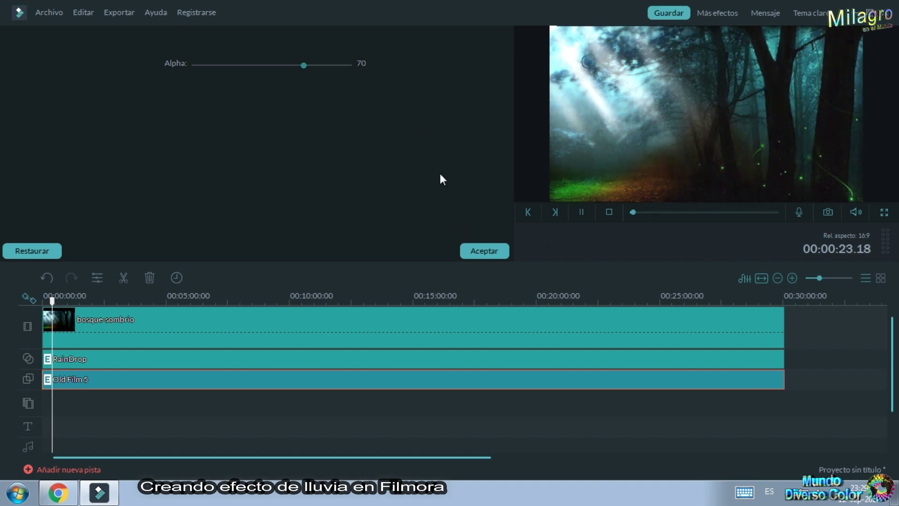
left_click(479, 252)
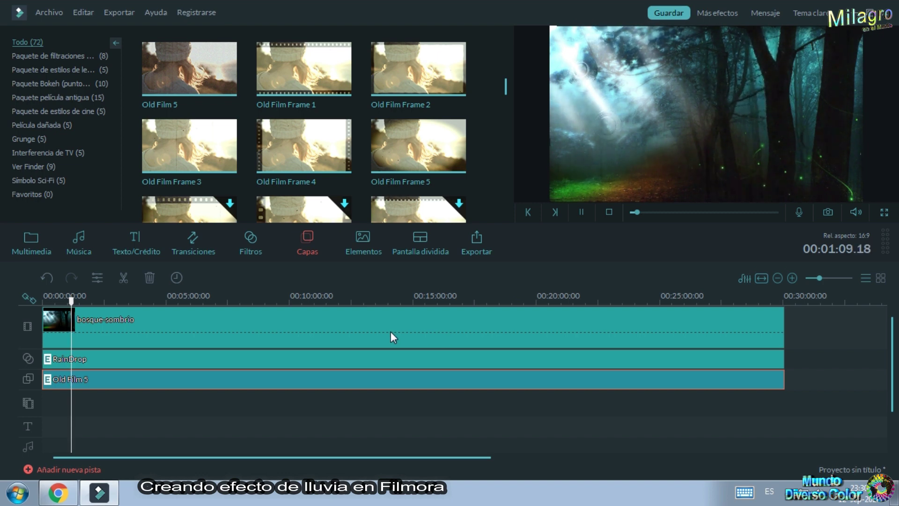
key("space")
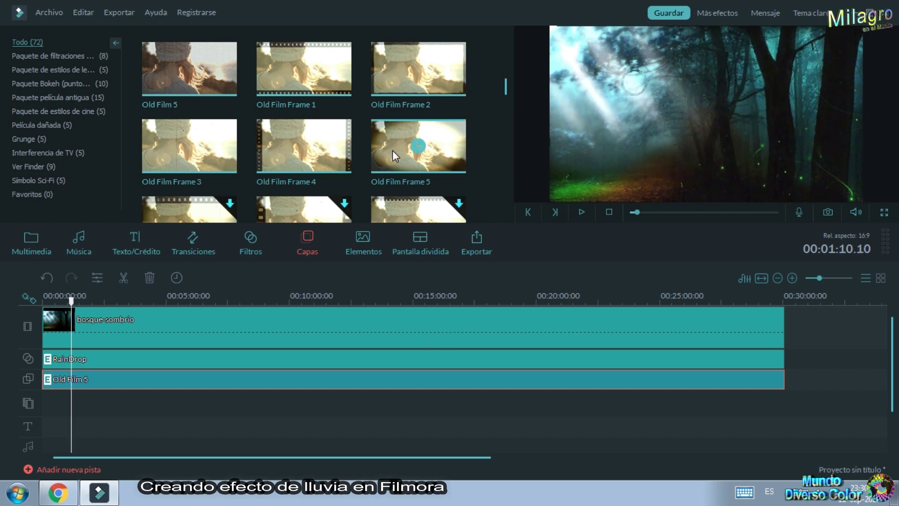
- Start importing media files and browse to the "sonidos de la naturaleza" folder inside "Datos para crear" on drive D
left_click(32, 239)
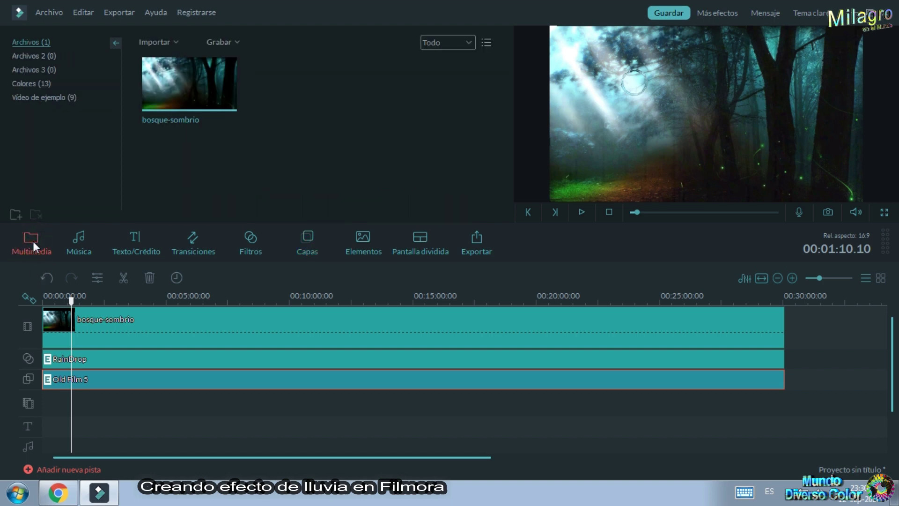
left_click(160, 42)
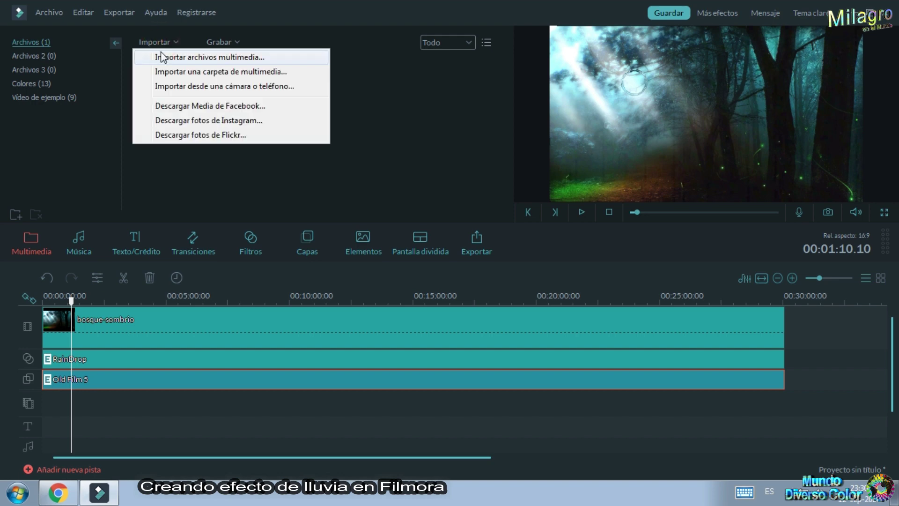
left_click(226, 58)
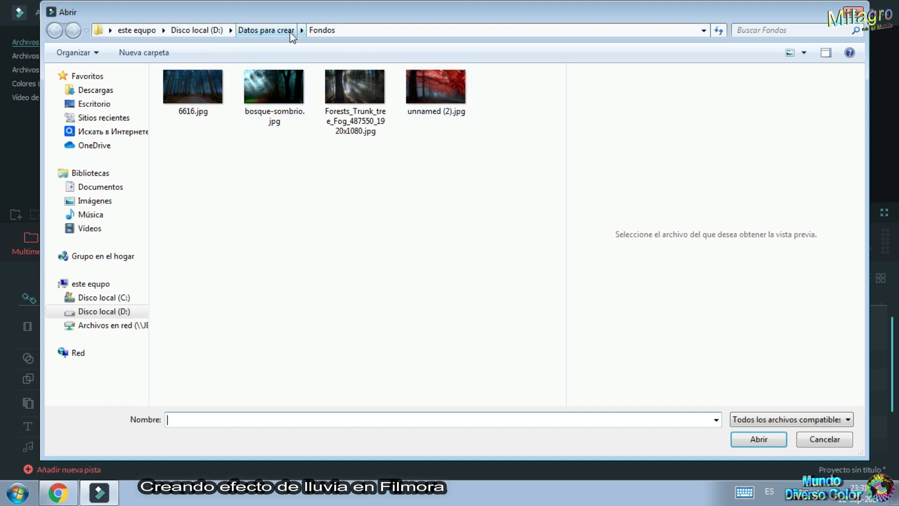
left_click(209, 29)
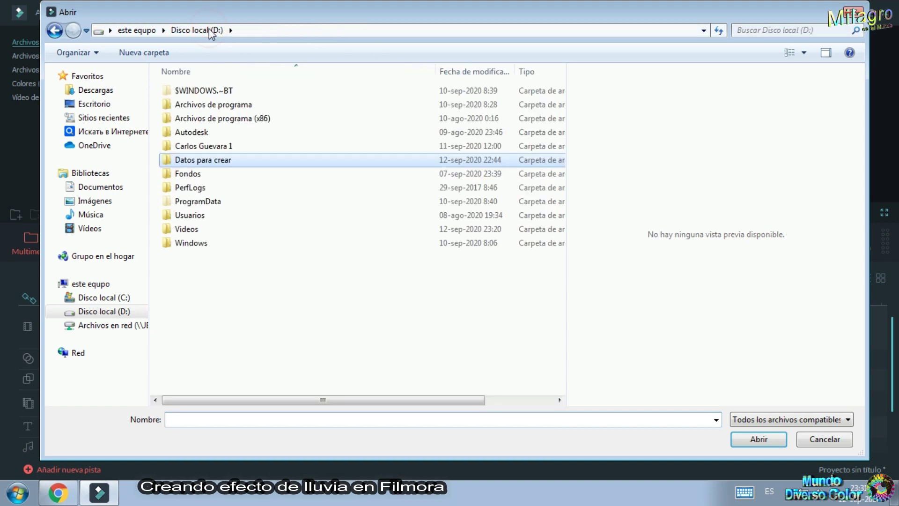
double_click(221, 160)
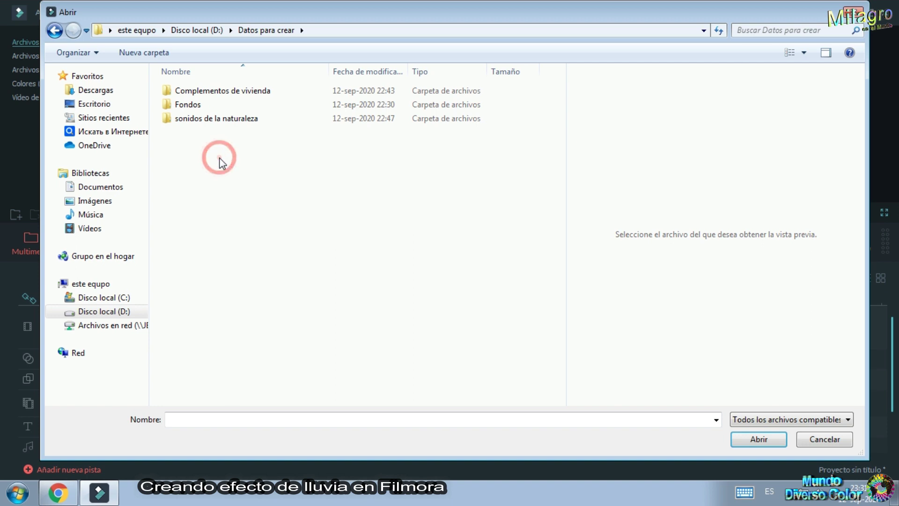
double_click(215, 119)
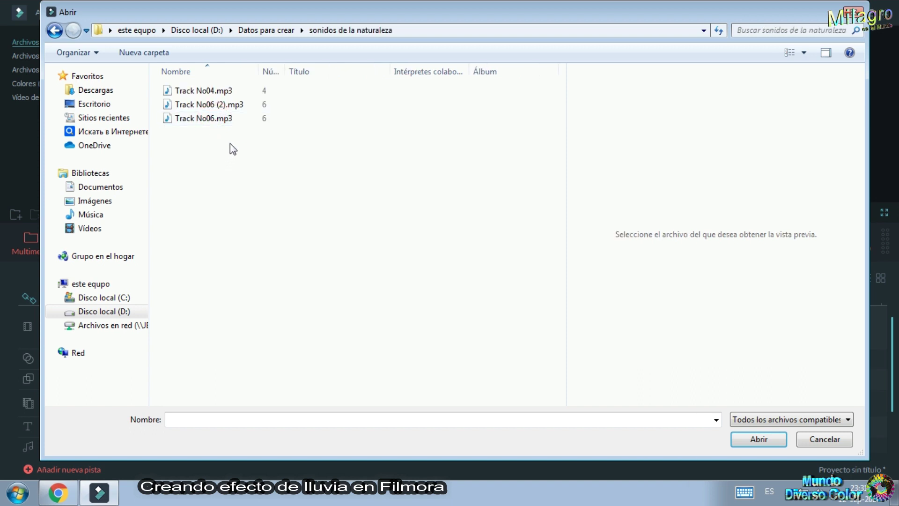
- Listen to a preview of Track No06.mp3 and import it into the project's media
left_click(227, 119)
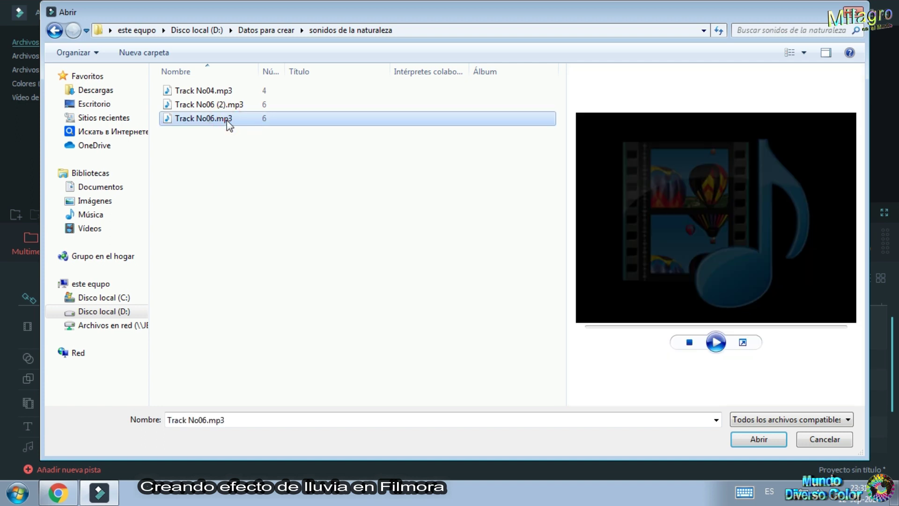
left_click(717, 345)
left_click(717, 346)
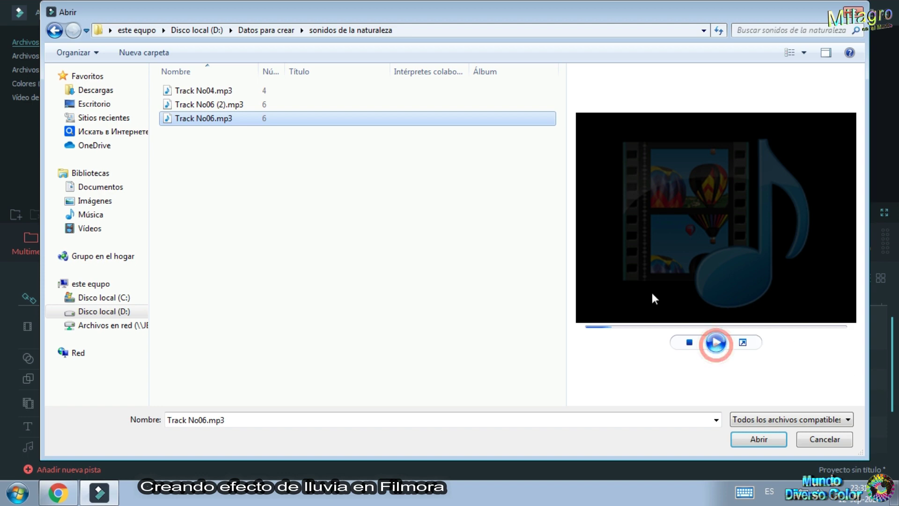
double_click(231, 122)
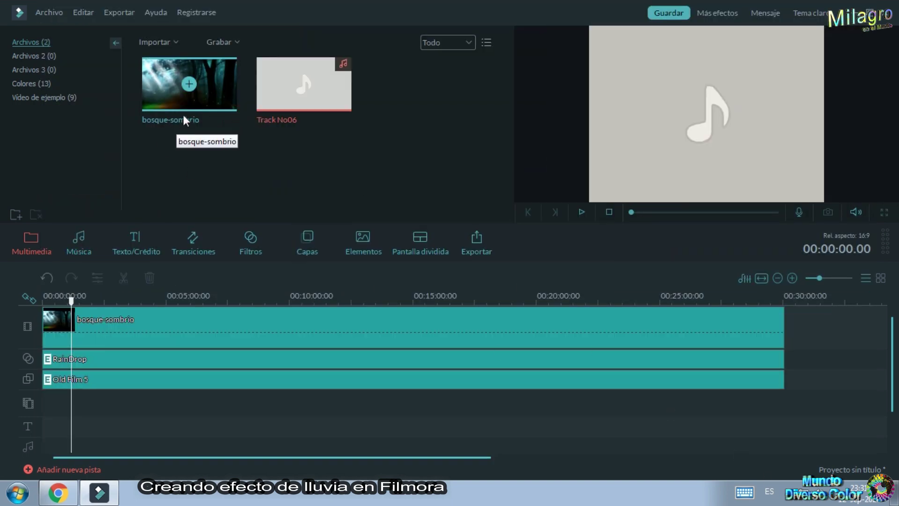
- Add the Track No06 audio to the timeline and move it to the very beginning of the audio track
mouse_move(319, 70)
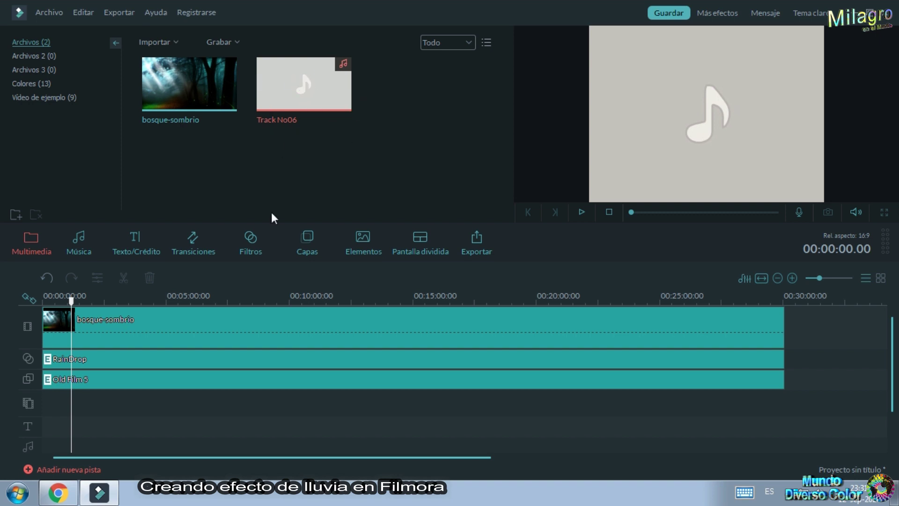
left_click(303, 85)
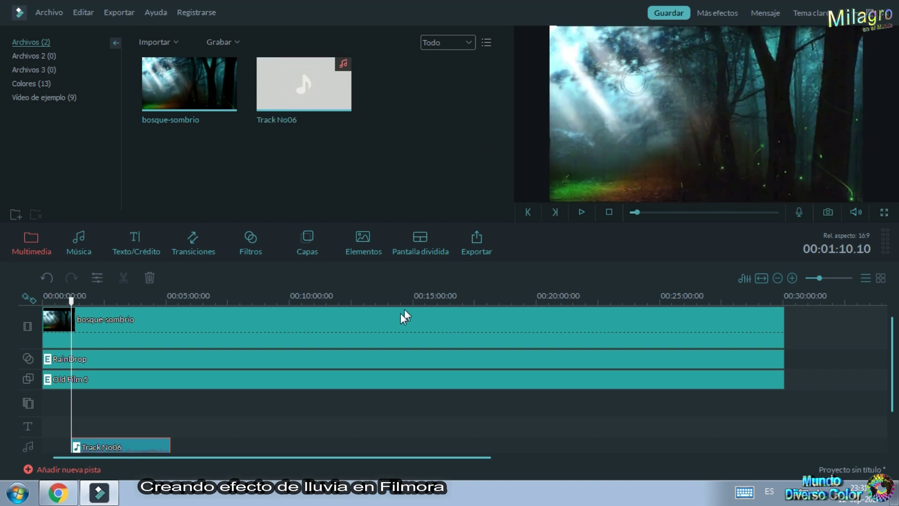
left_click_drag(156, 446, 122, 434)
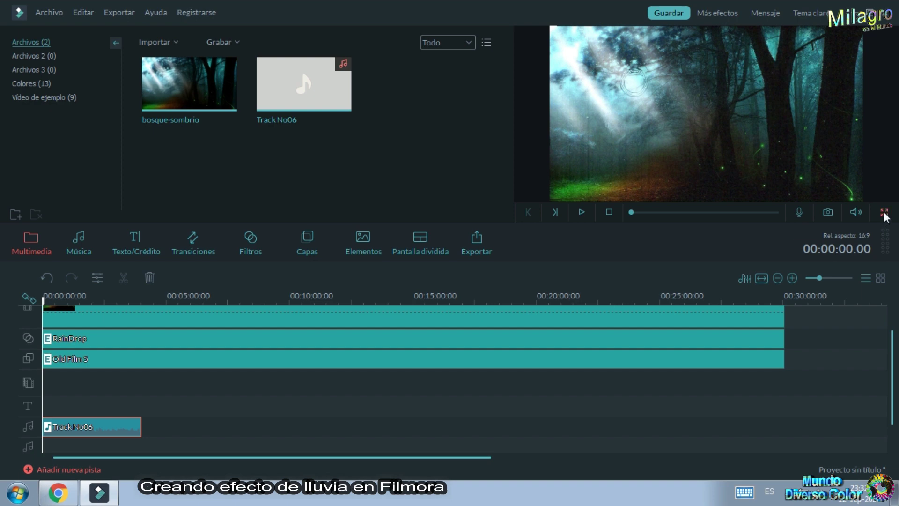
- Play the rain video with its audio from the start in full screen, and return to the editing view
left_click(580, 213)
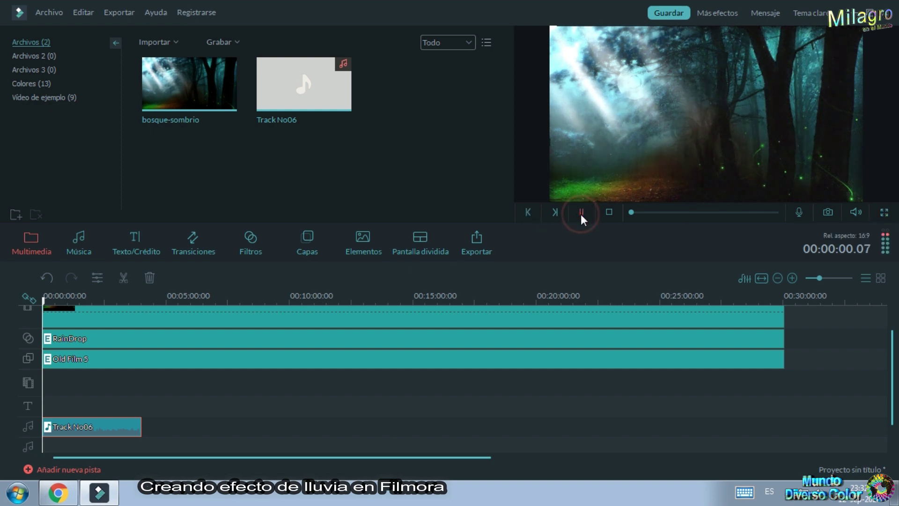
left_click(882, 212)
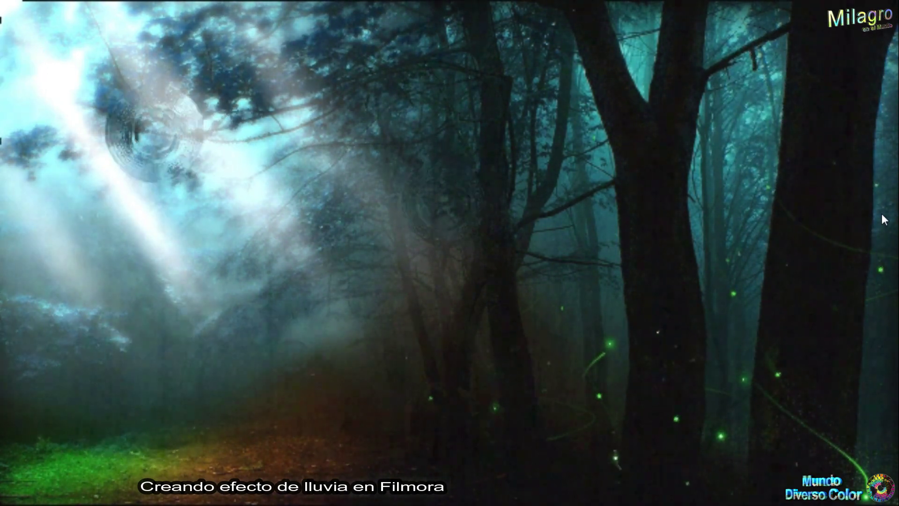
key("Escape")
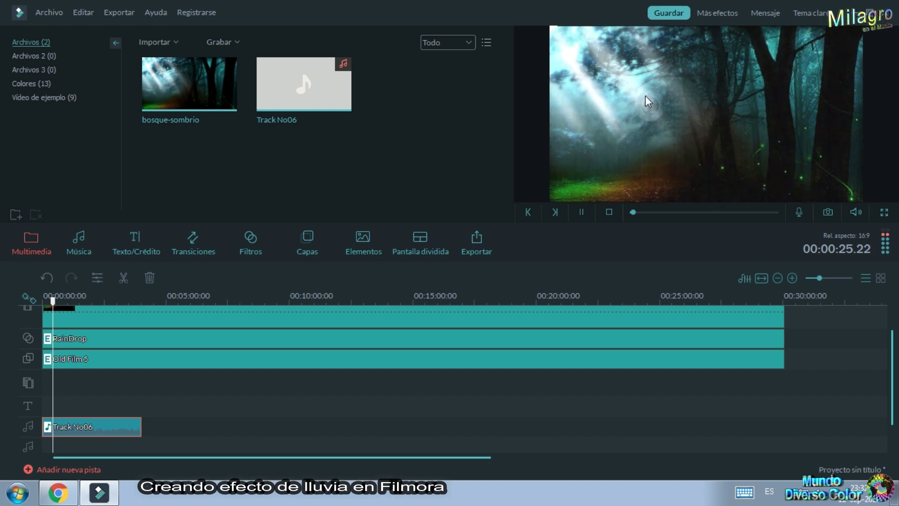
- Save the project as "lluvia efecto en filmora" in the Canal YouTube folder
left_click(665, 18)
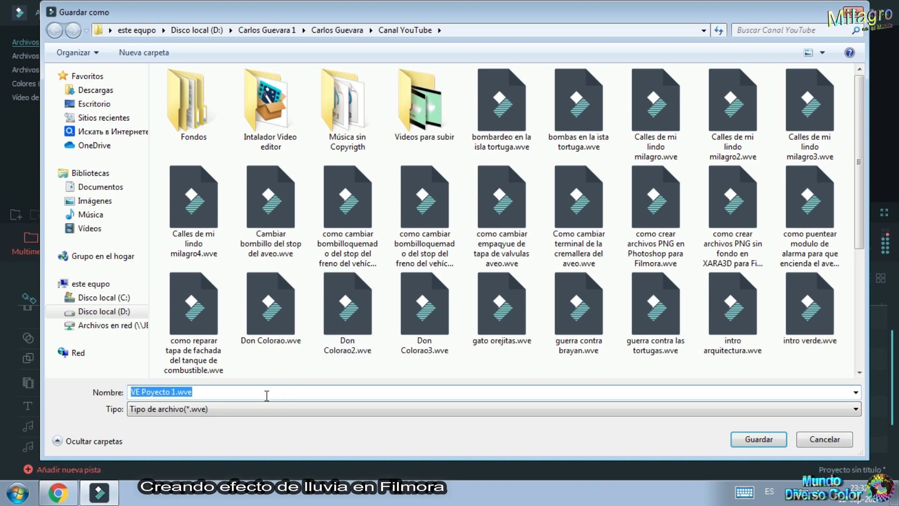
type("lluvia efecto en filmora")
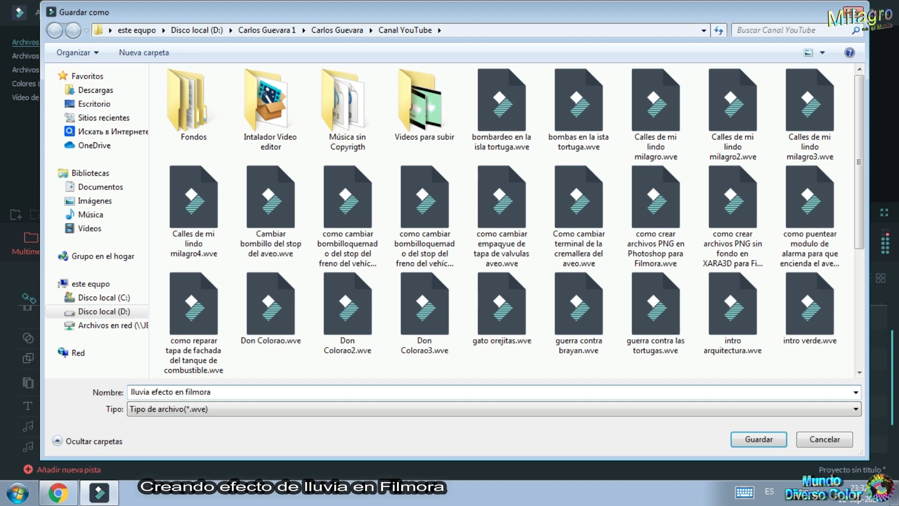
key("Return")
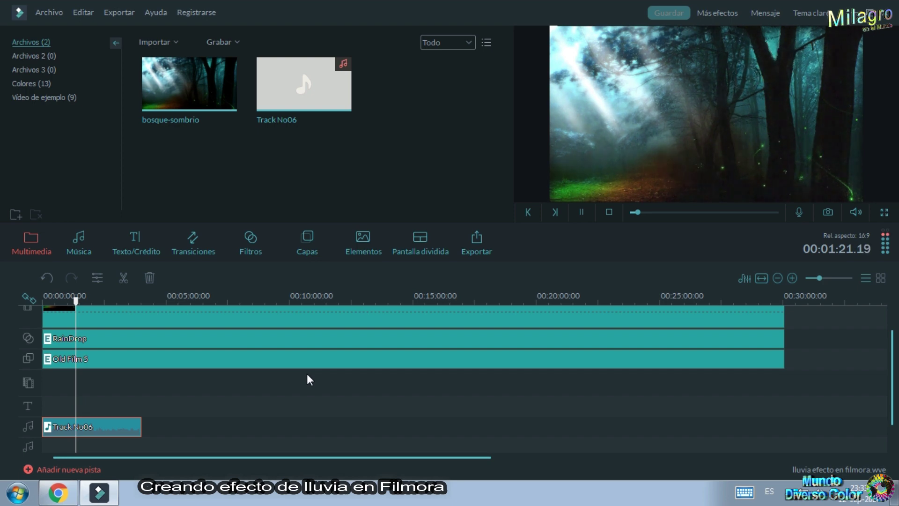
- Stop playback and paste copies of the Track No06 audio at about 00:03:56 and 00:07:50, each following the preceding clip
key("space")
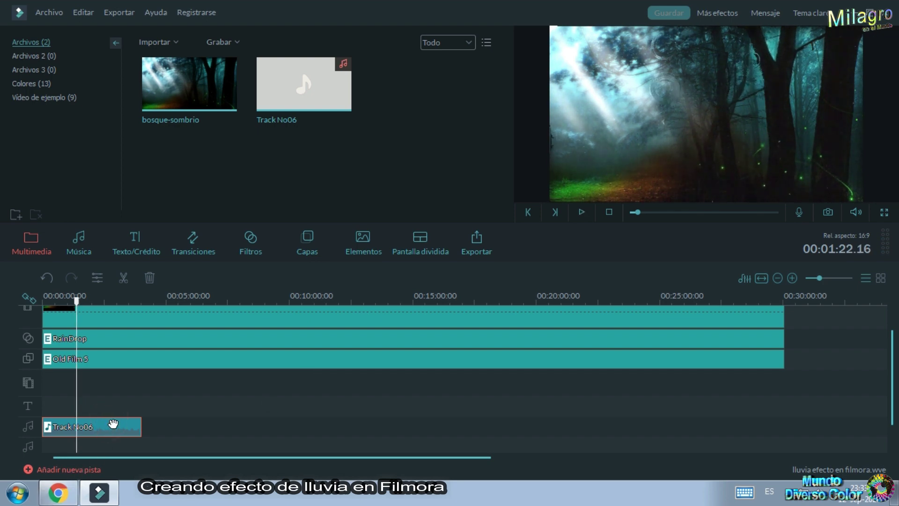
left_click(139, 301)
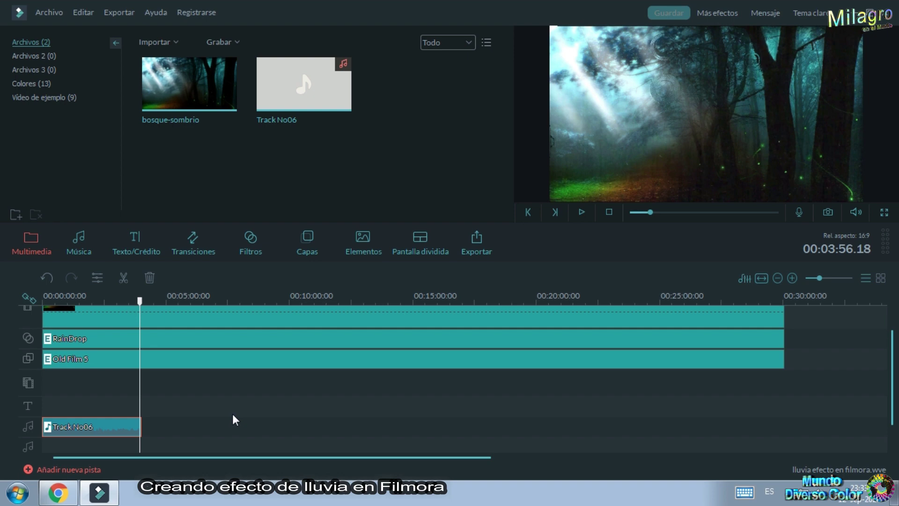
key("ctrl+v")
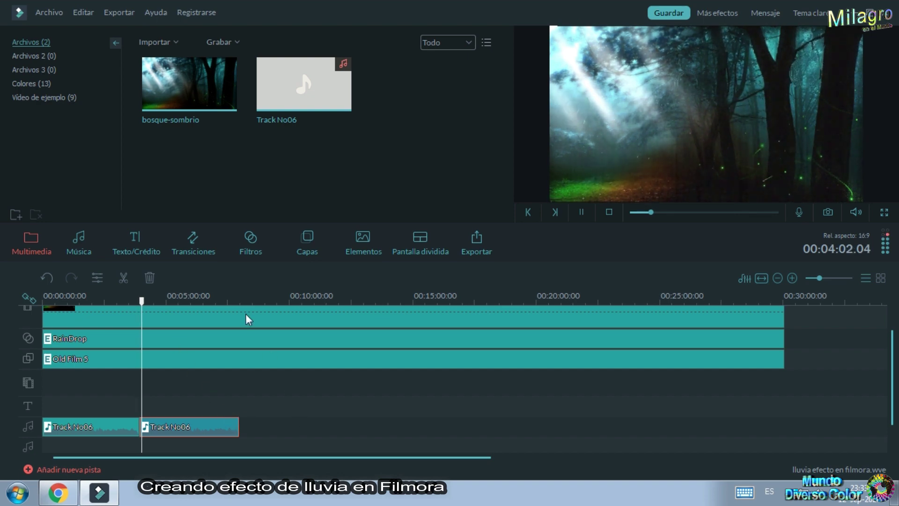
left_click_drag(244, 302, 447, 293)
left_click(431, 298)
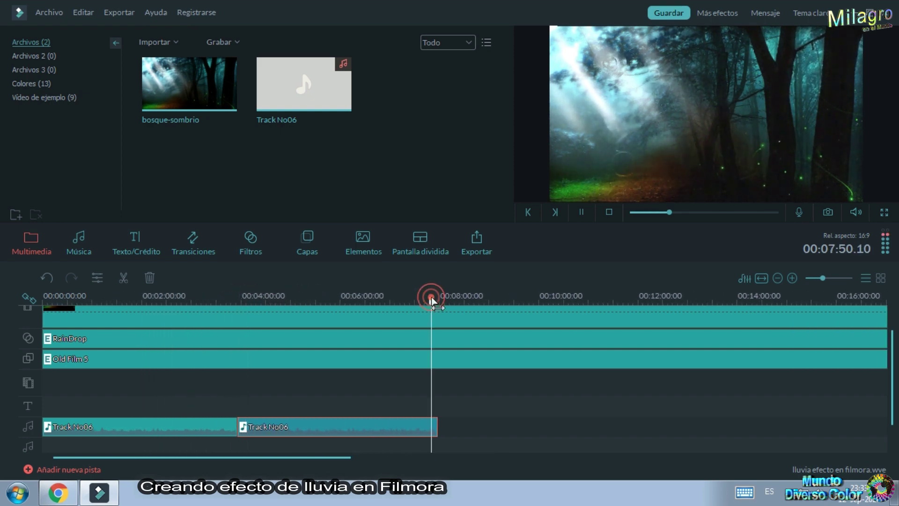
key("ctrl+v")
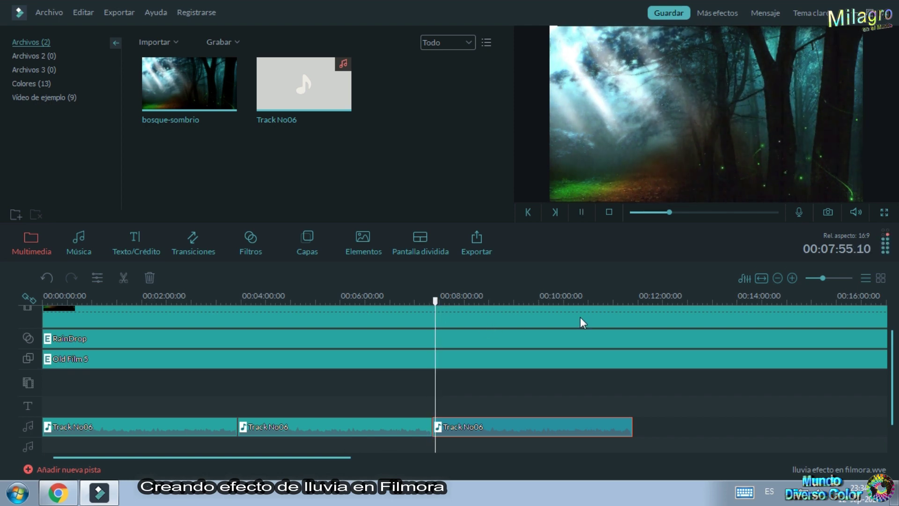
- Continue the audio track with two more Track No06 copies pasted at about 00:11:49 and 00:15:41
left_click(632, 299)
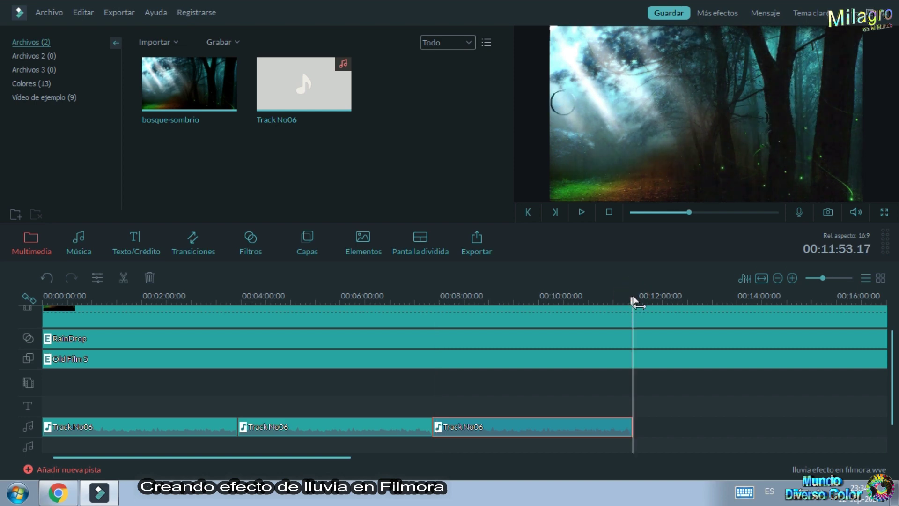
left_click_drag(632, 298, 629, 298)
key("ctrl+v")
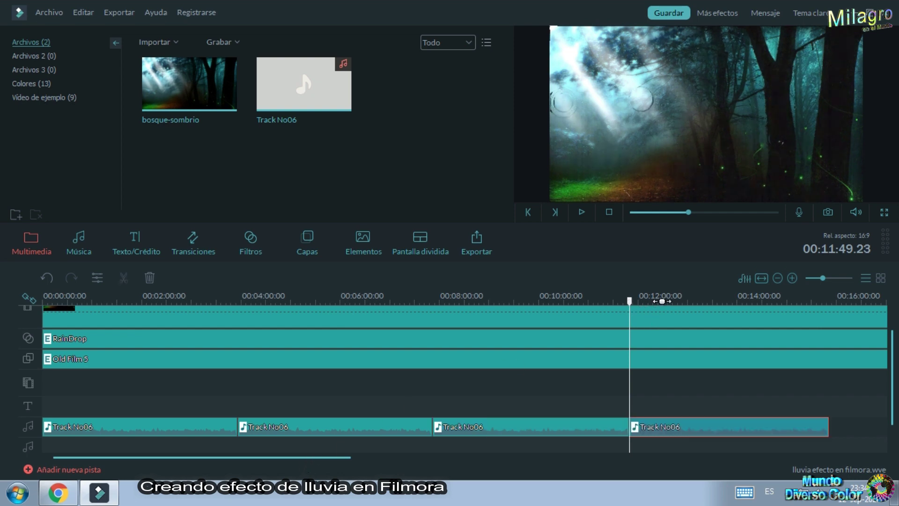
scroll(659, 301, "down", 3)
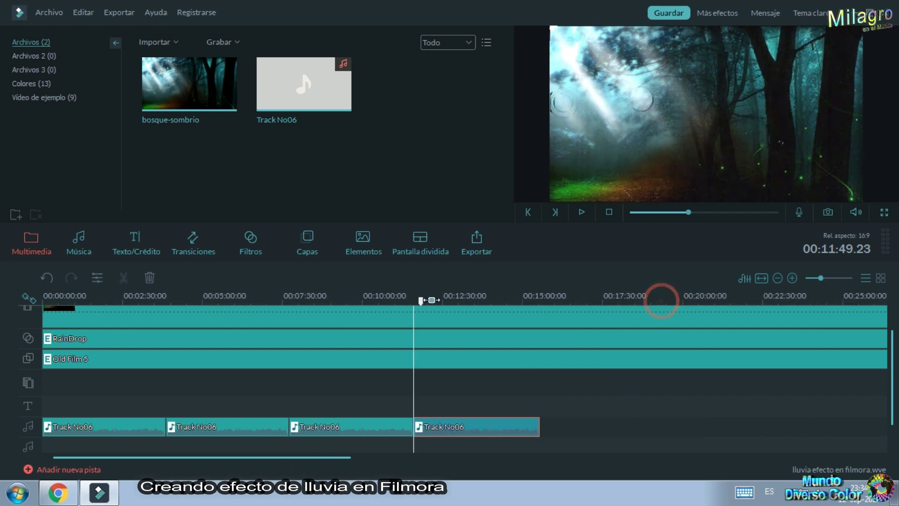
left_click(394, 303)
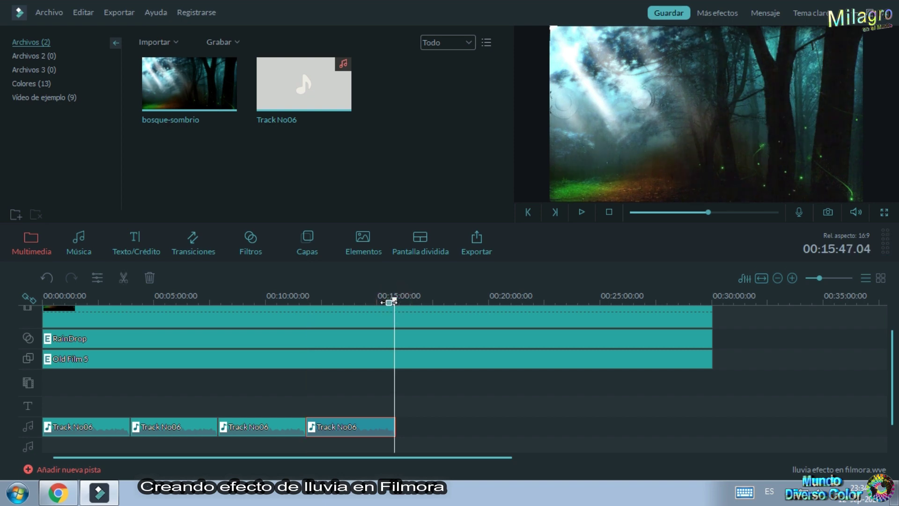
left_click(389, 302)
scroll(429, 298, "up", 3)
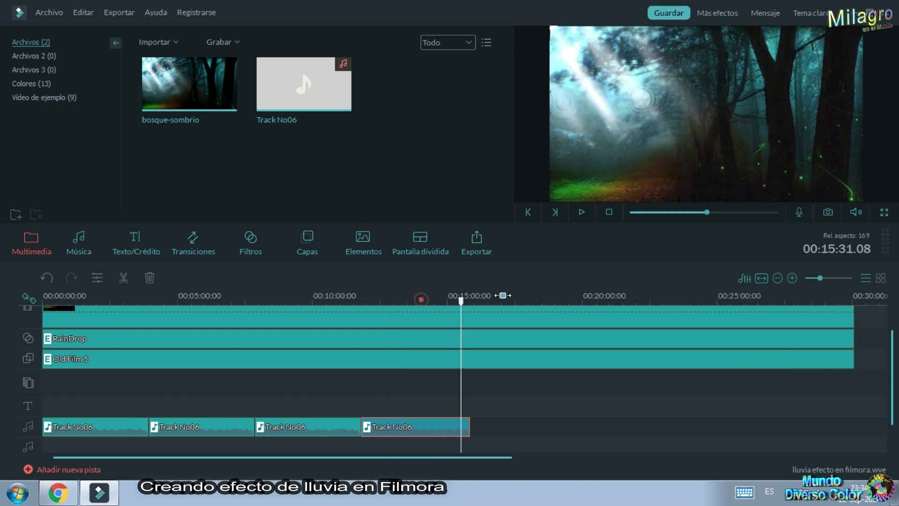
left_click(470, 298)
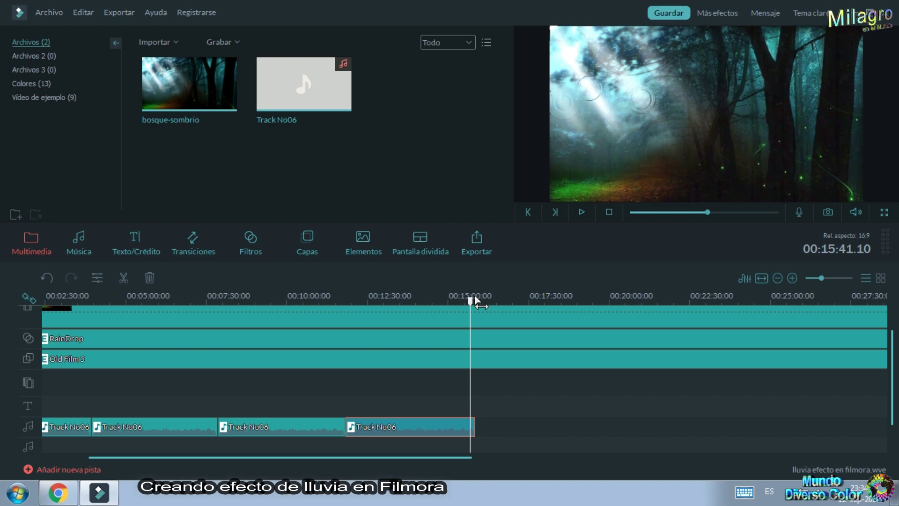
key("ctrl+v")
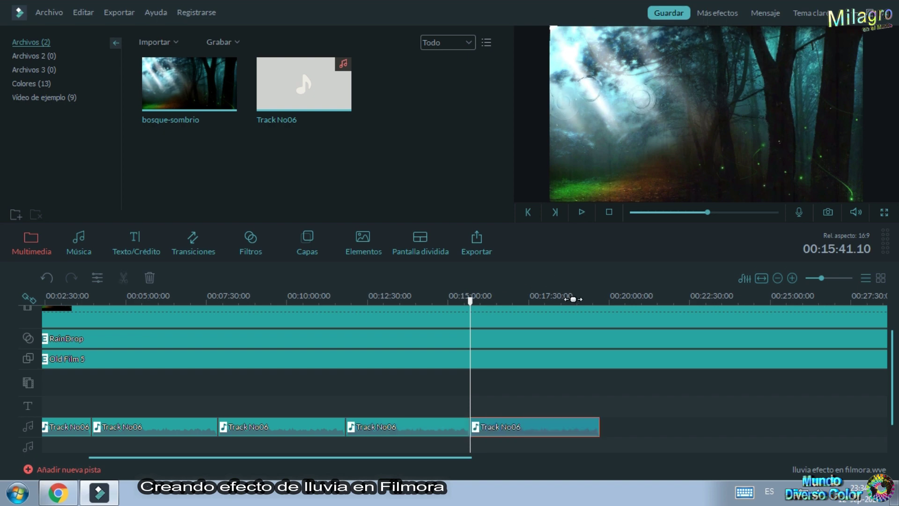
- Paste two further Track No06 copies onto the audio track at about 00:19:40 and 00:23:39
left_click(594, 300)
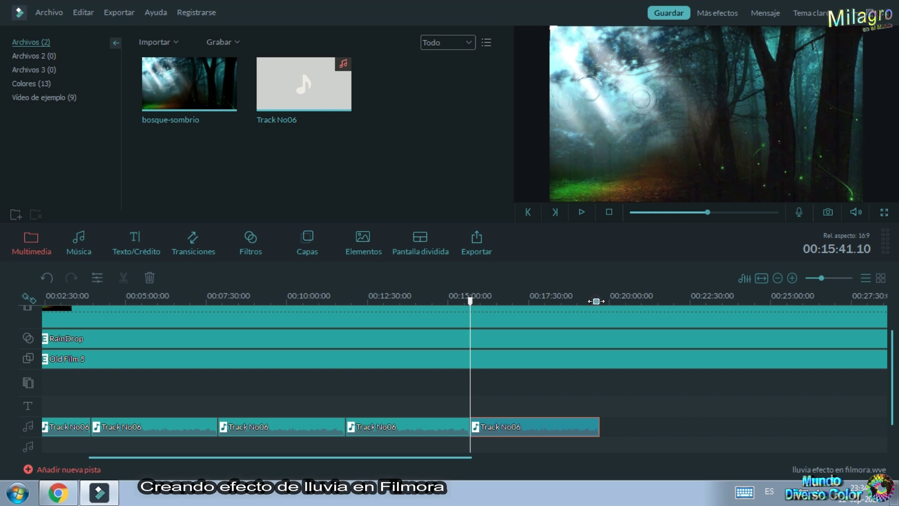
left_click(598, 301)
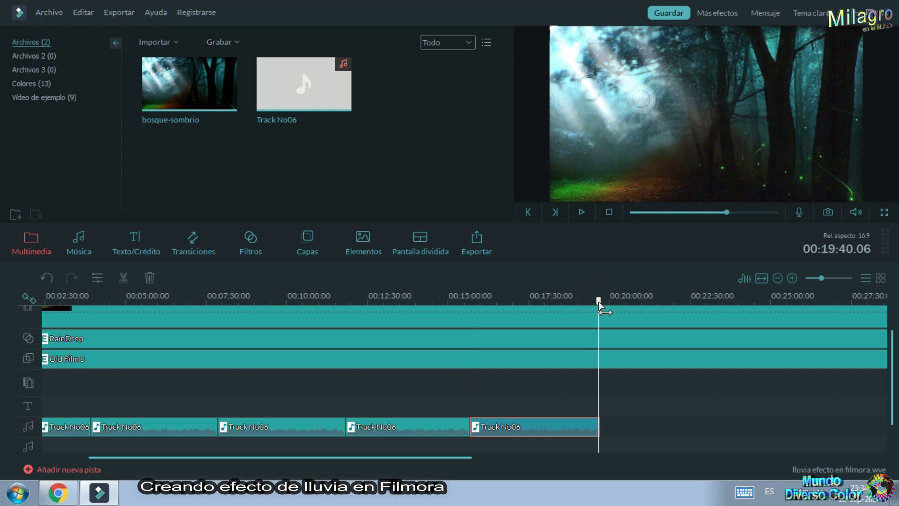
key("ctrl+v")
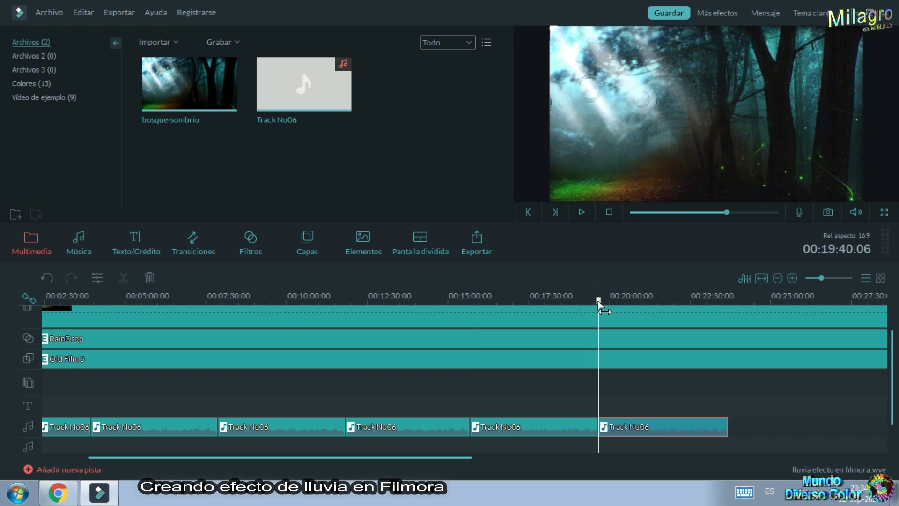
left_click(715, 302)
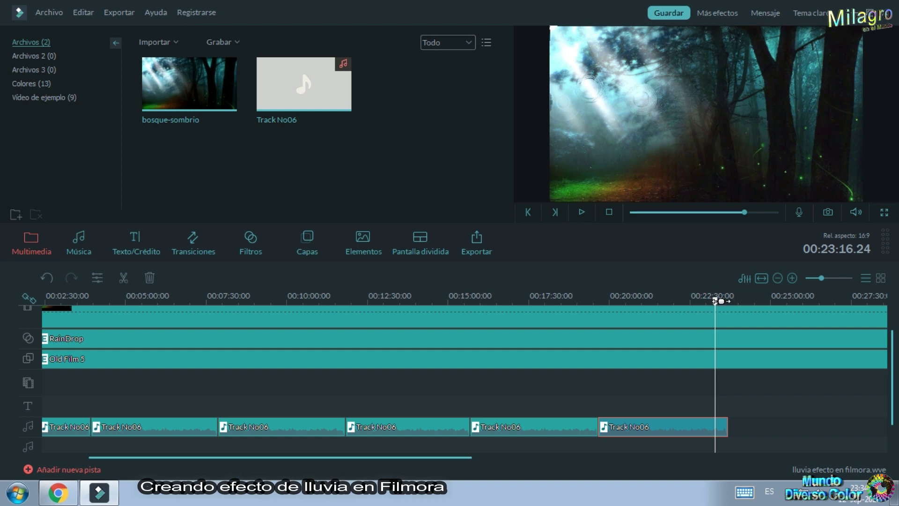
left_click_drag(714, 301, 723, 302)
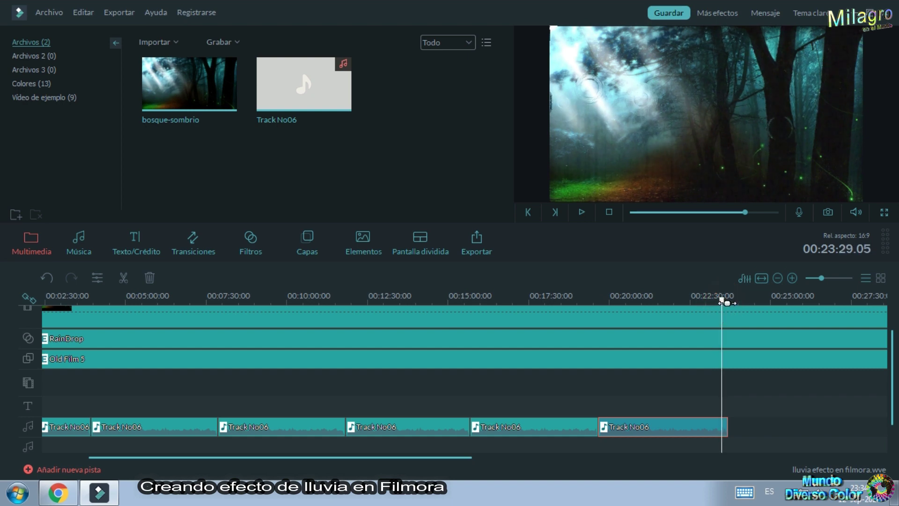
left_click(727, 303)
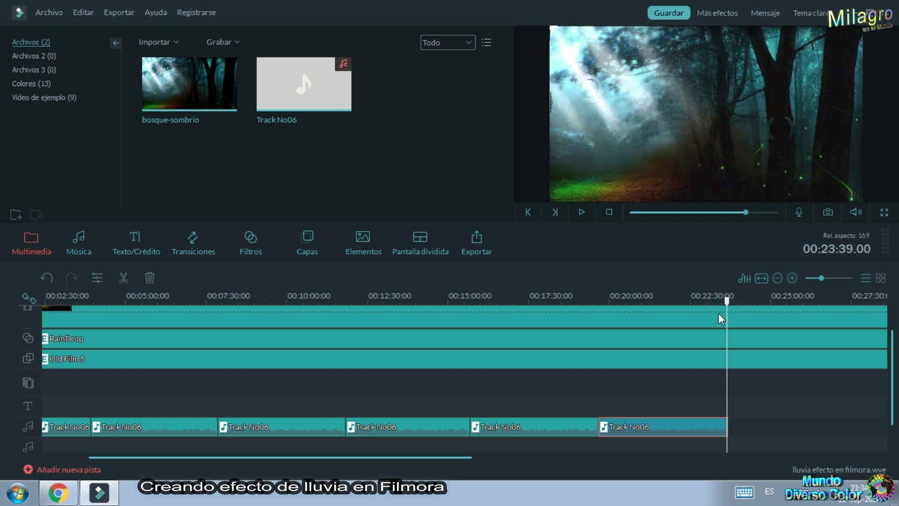
key("ctrl+v")
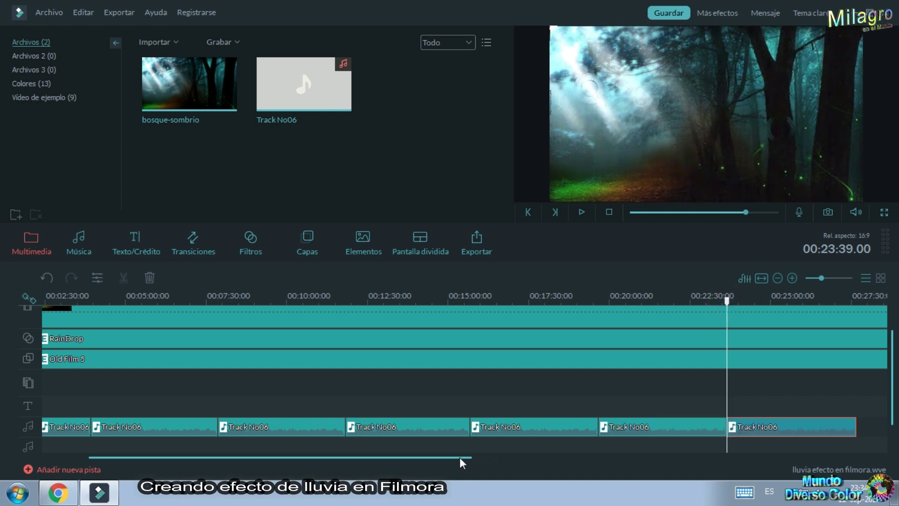
- Paste a last Track No06 copy at about 00:27:30 and trim its end to match the end of the RainDrop and Old Film 5 clips
left_click_drag(461, 457, 558, 457)
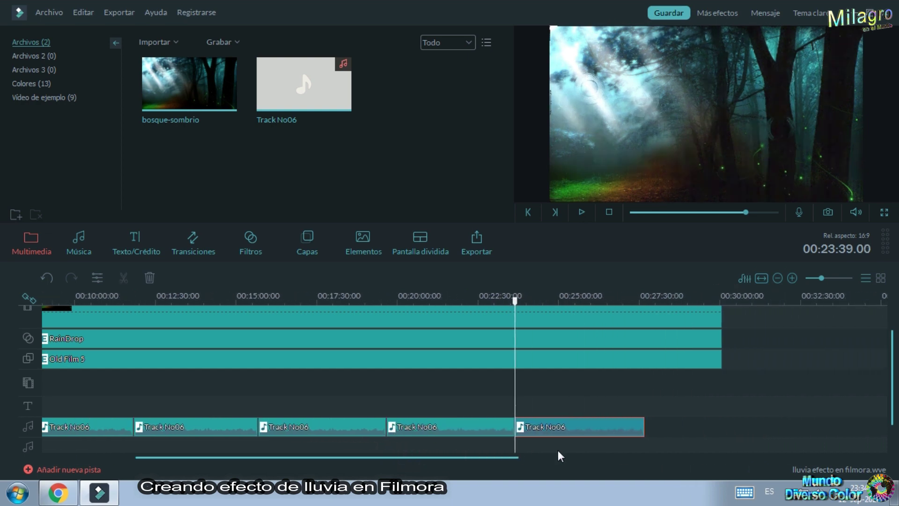
left_click(638, 303)
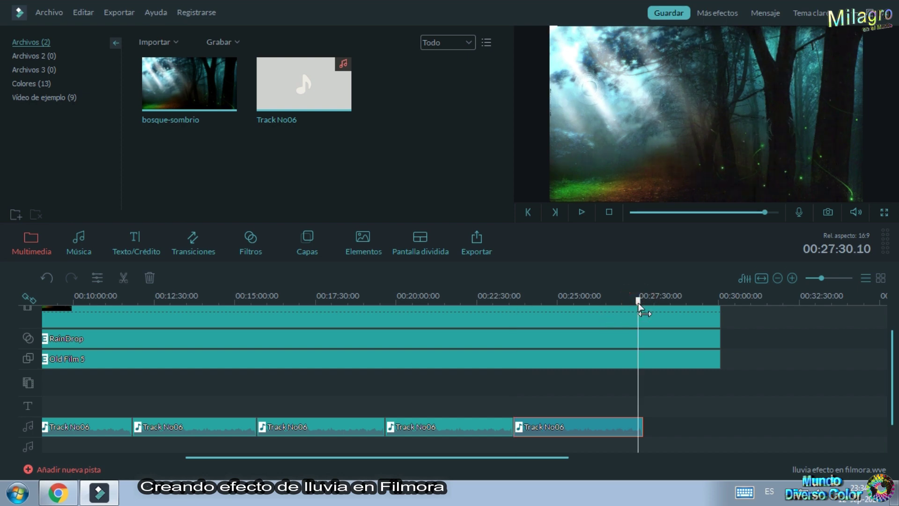
key("ctrl+v")
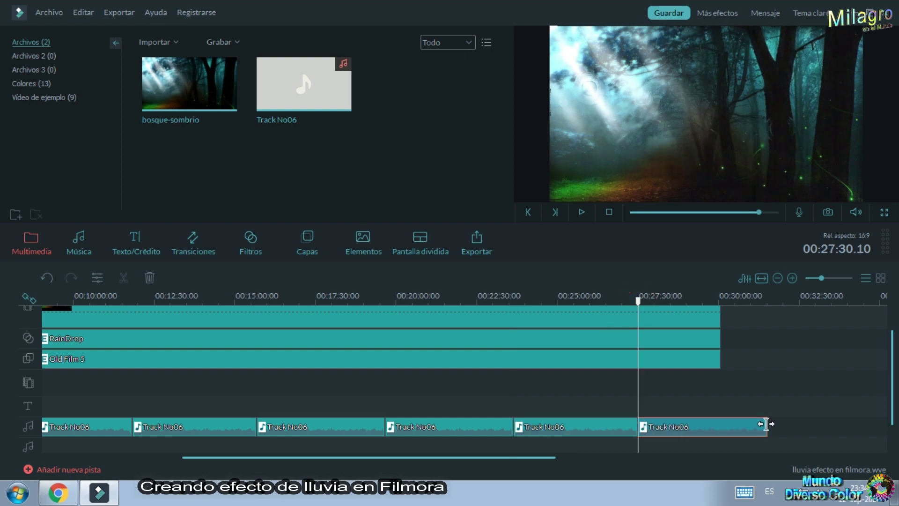
left_click_drag(766, 424, 721, 424)
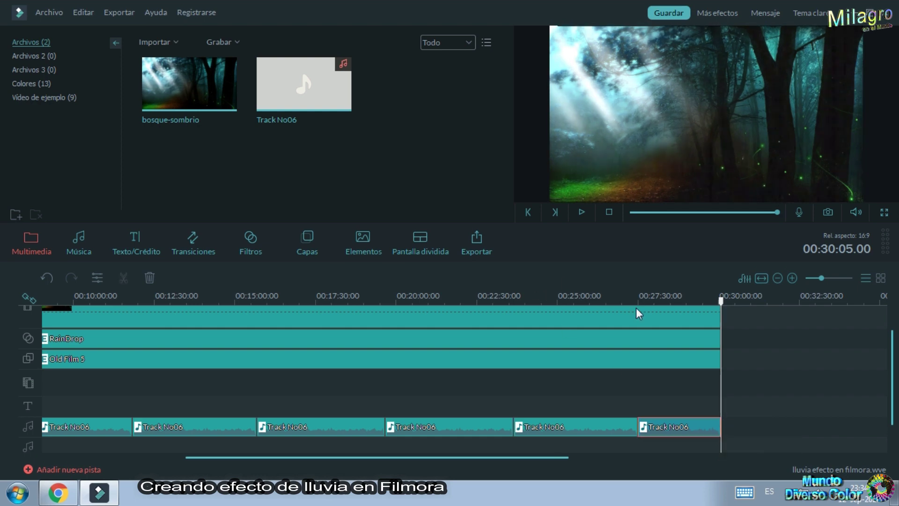
- Play the video from about 00:27:05 in full screen to check the last audio join, and return to the editing view
left_click(623, 298)
key("space")
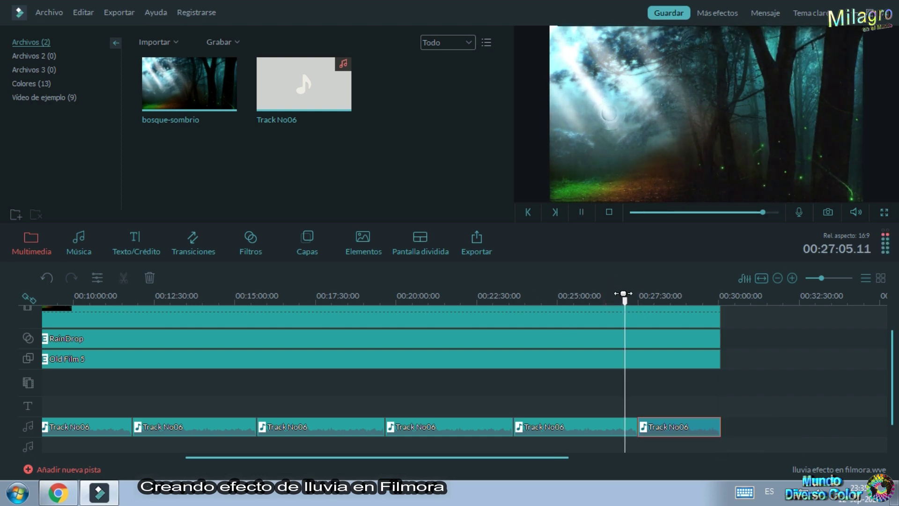
left_click(883, 212)
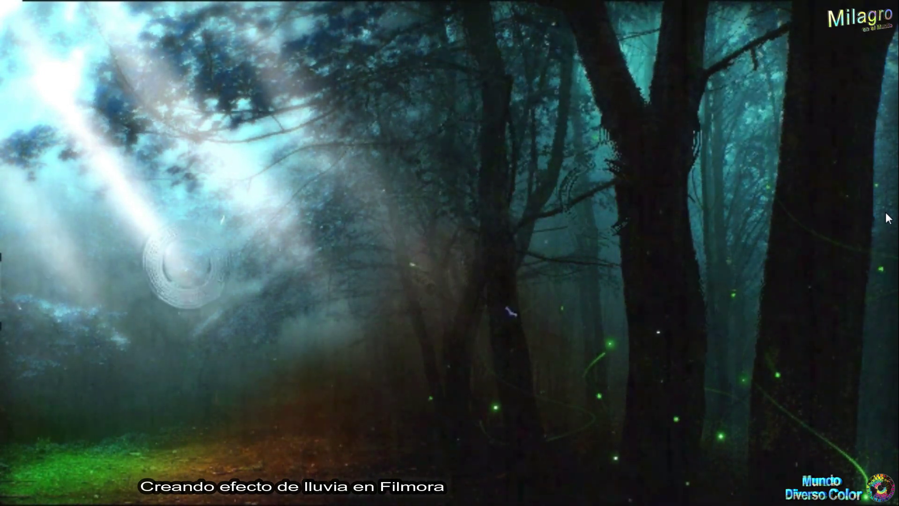
key("Escape")
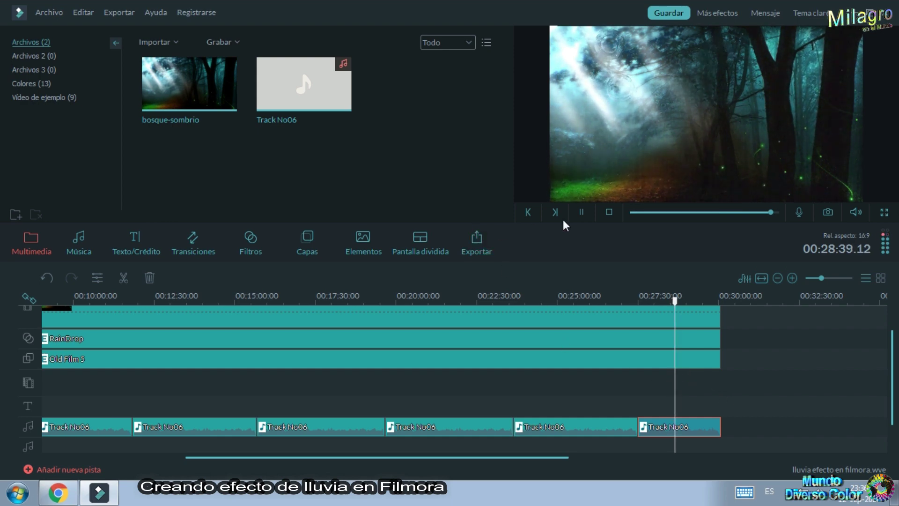
- Set the MP4 export resolution to 720*480 and start exporting the video
left_click(472, 245)
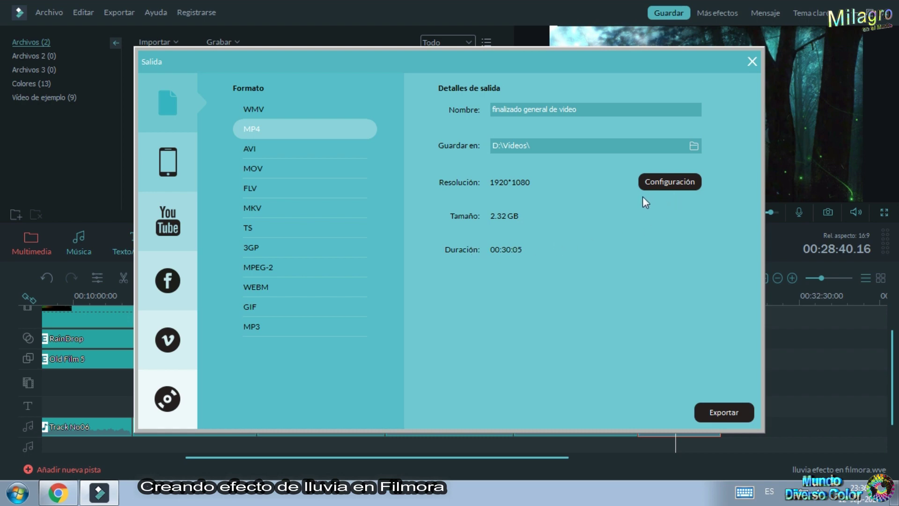
left_click(673, 184)
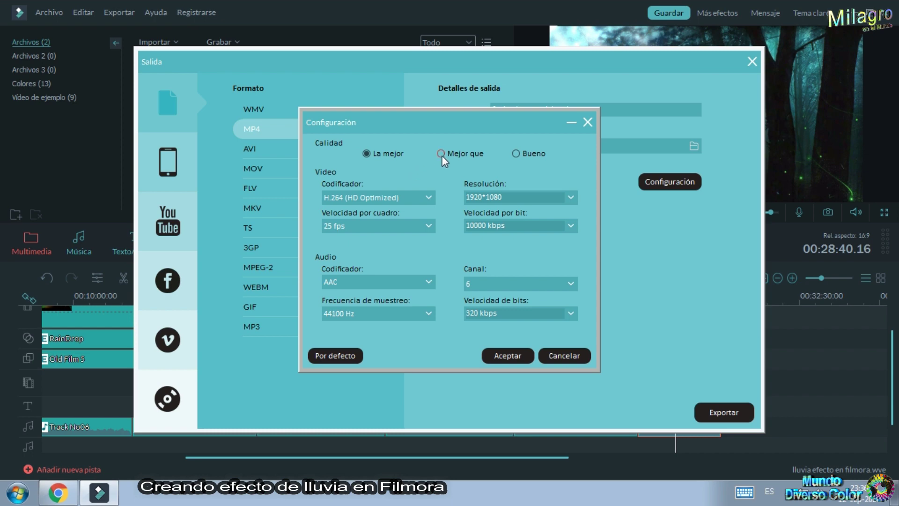
left_click(515, 153)
left_click(570, 198)
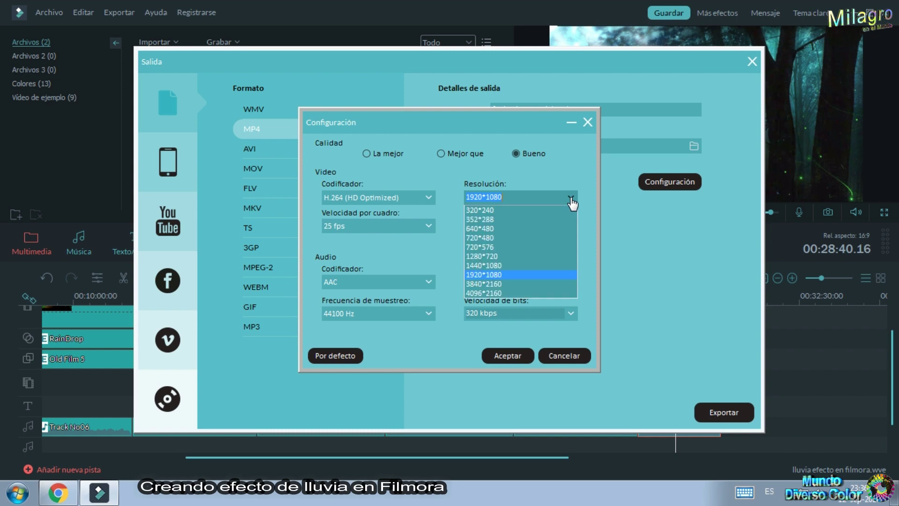
left_click(521, 237)
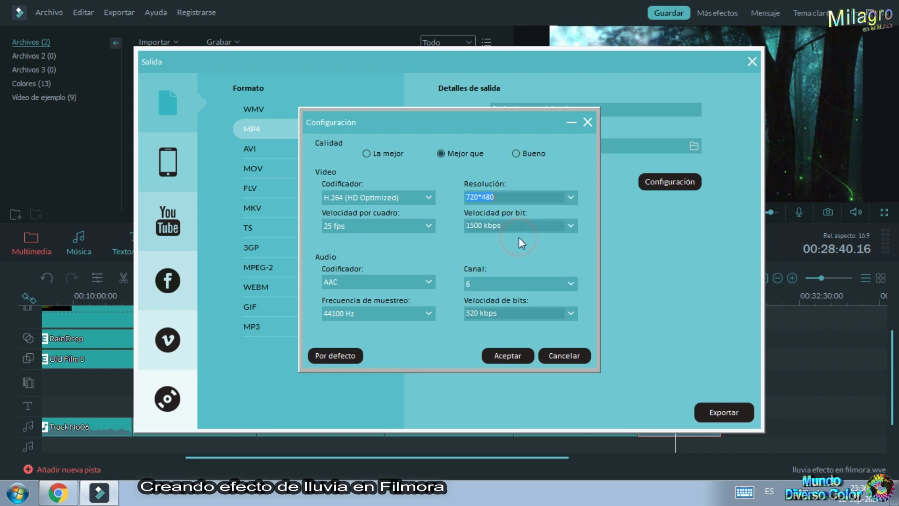
left_click(518, 358)
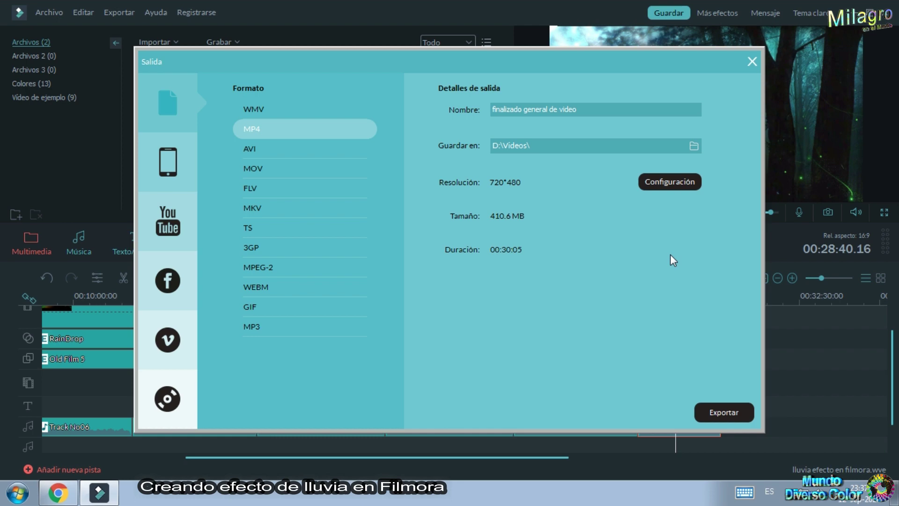
left_click(722, 413)
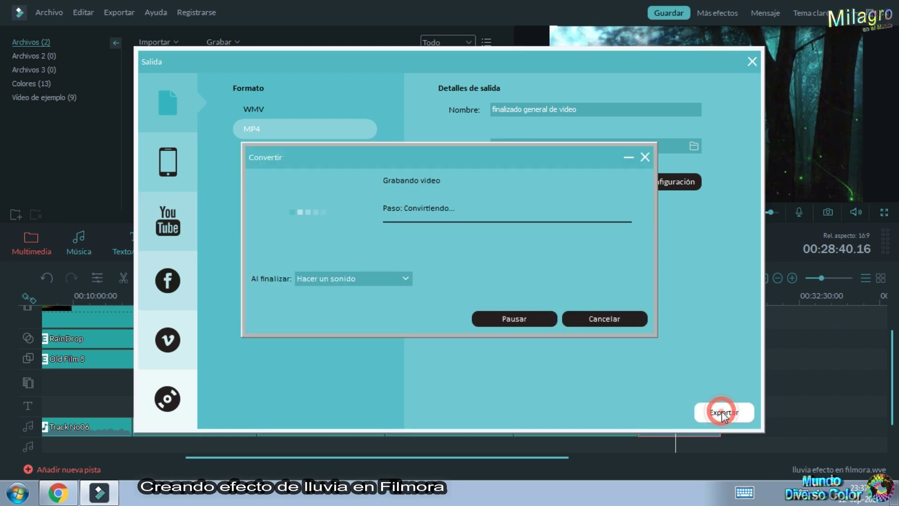